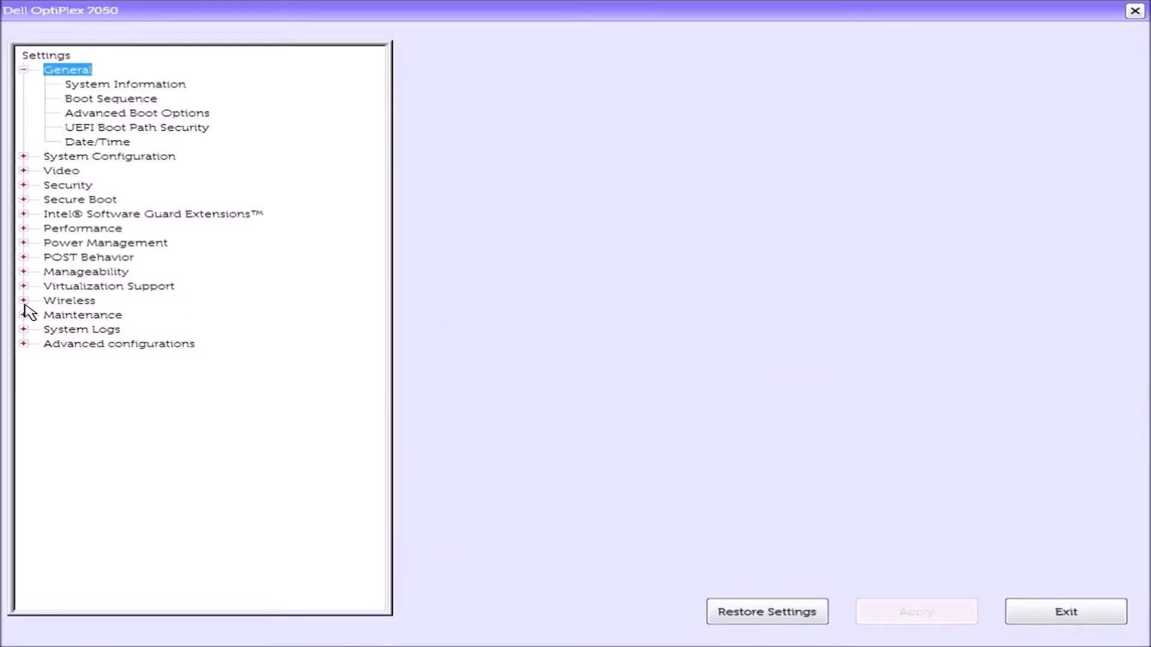
# Step: Expand Security in BIOS Setup and review the TPM 2.0 Security options
pyautogui.click(23, 185)
pyautogui.click(161, 302)
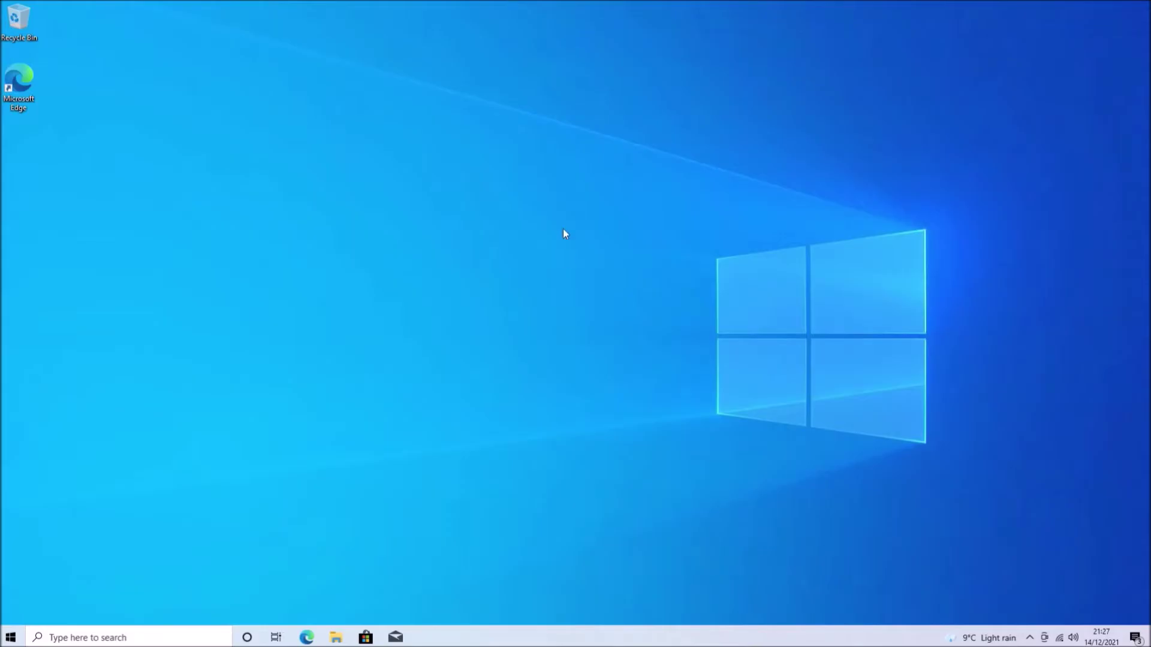
# Step: Briefly open and close Windows Settings, then This PC in File Explorer
pyautogui.rightClick(11, 636)
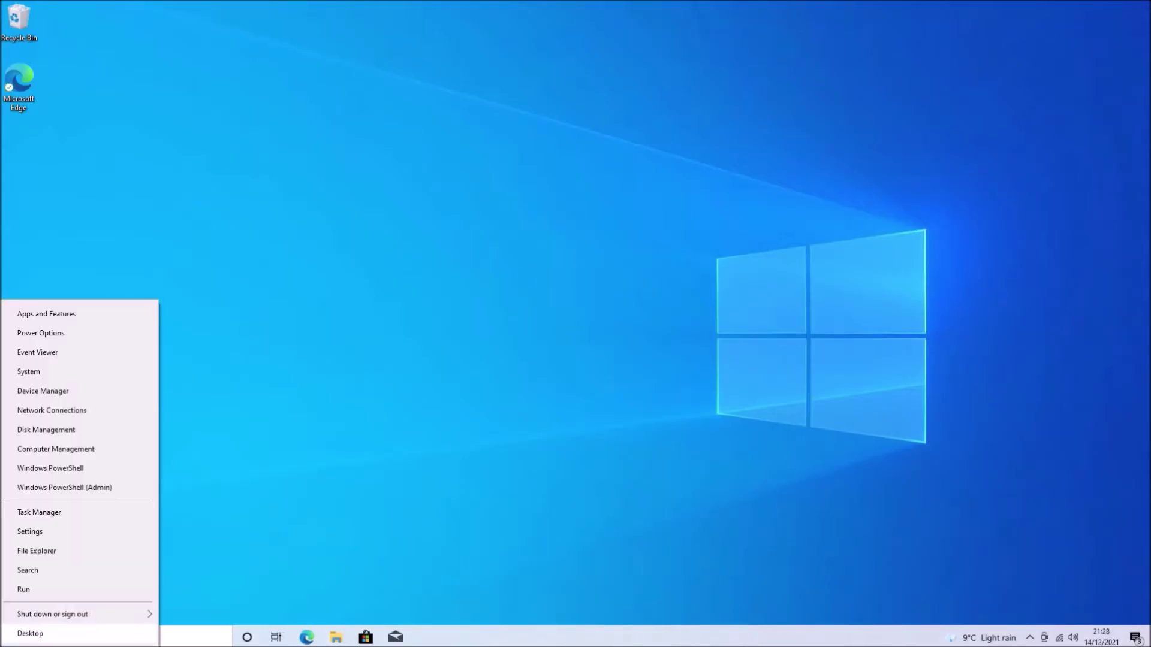
pyautogui.click(86, 536)
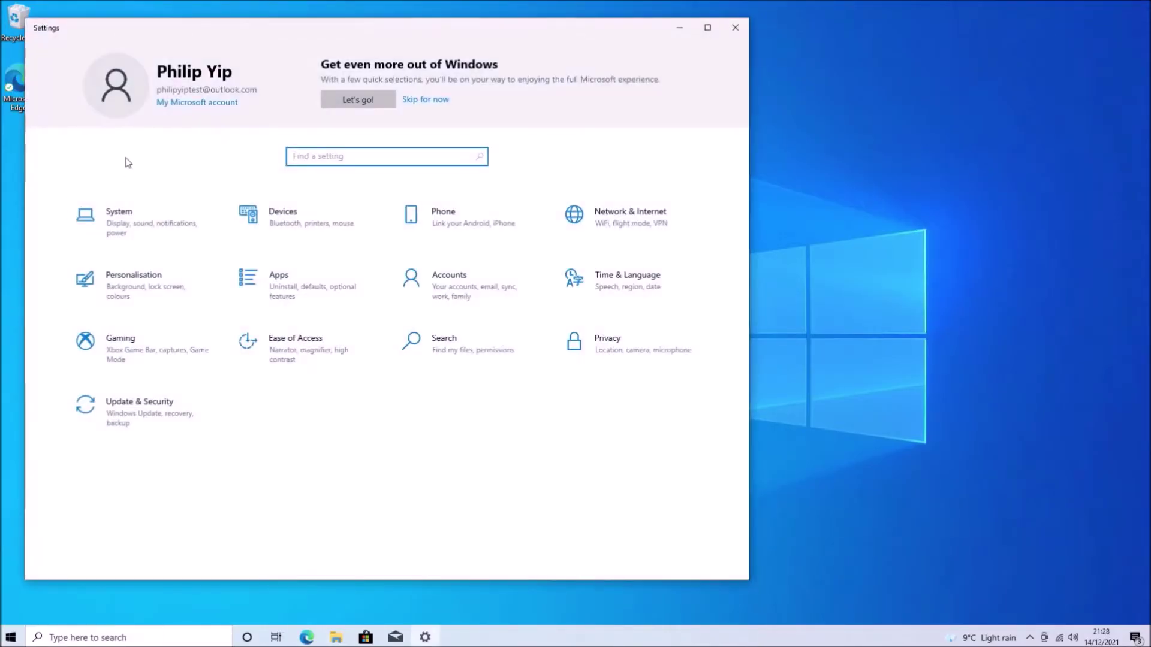
pyautogui.click(735, 27)
pyautogui.press('super+e')
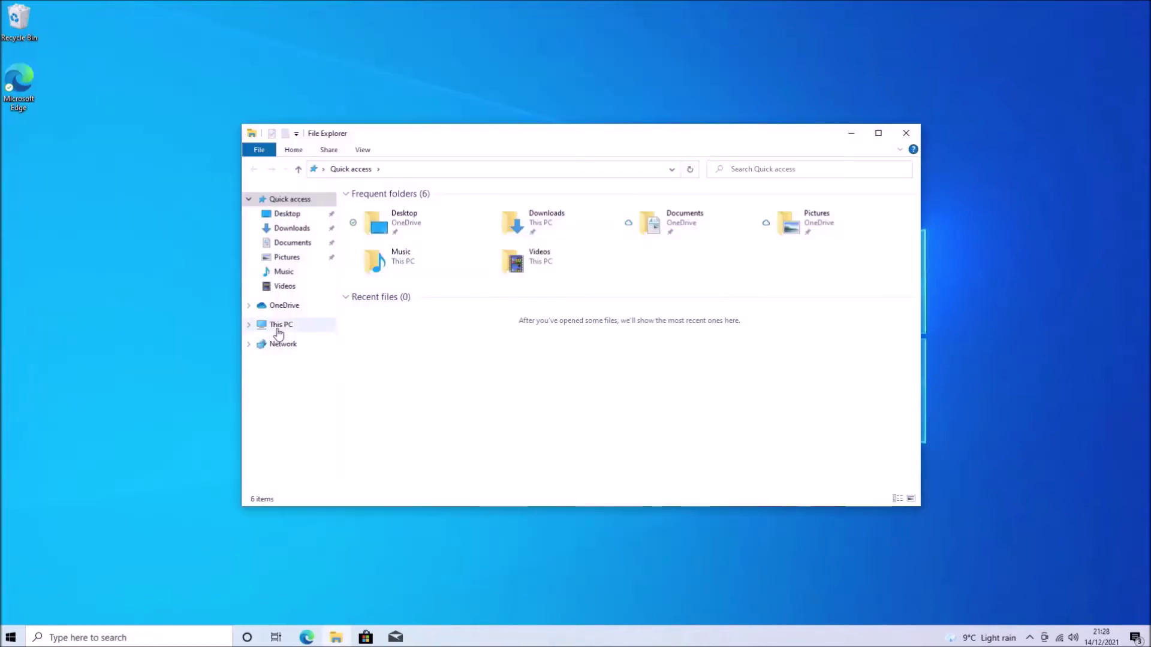
pyautogui.click(280, 325)
pyautogui.click(905, 132)
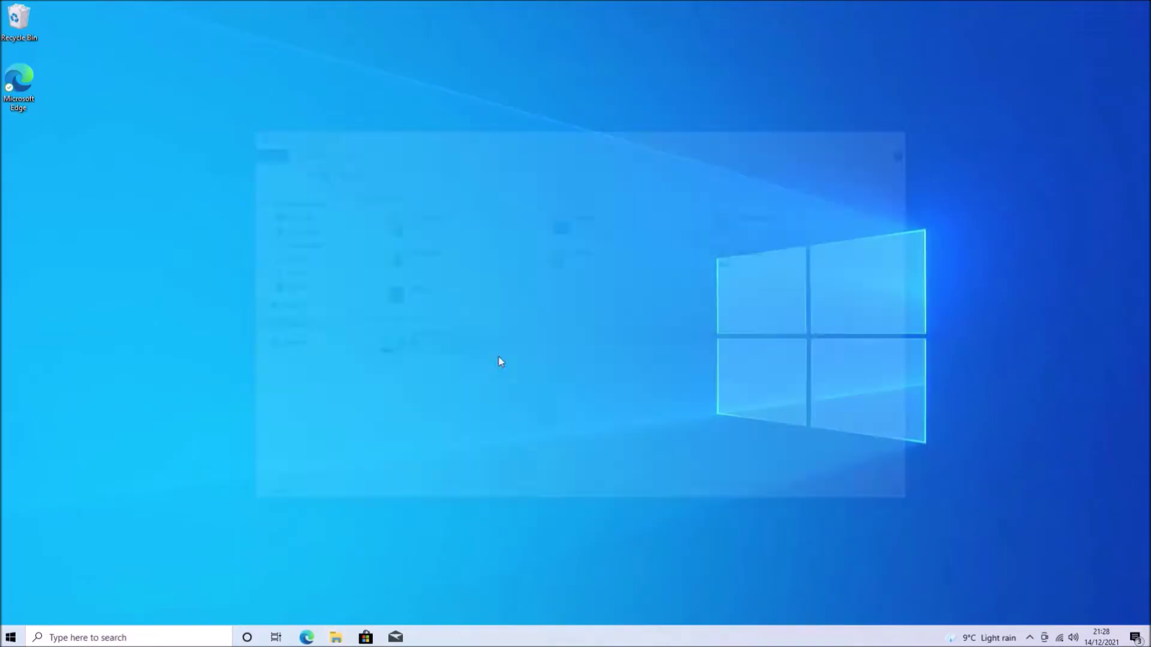
# Step: Run Get-TPM in an administrator Windows PowerShell
pyautogui.rightClick(11, 637)
pyautogui.click(93, 509)
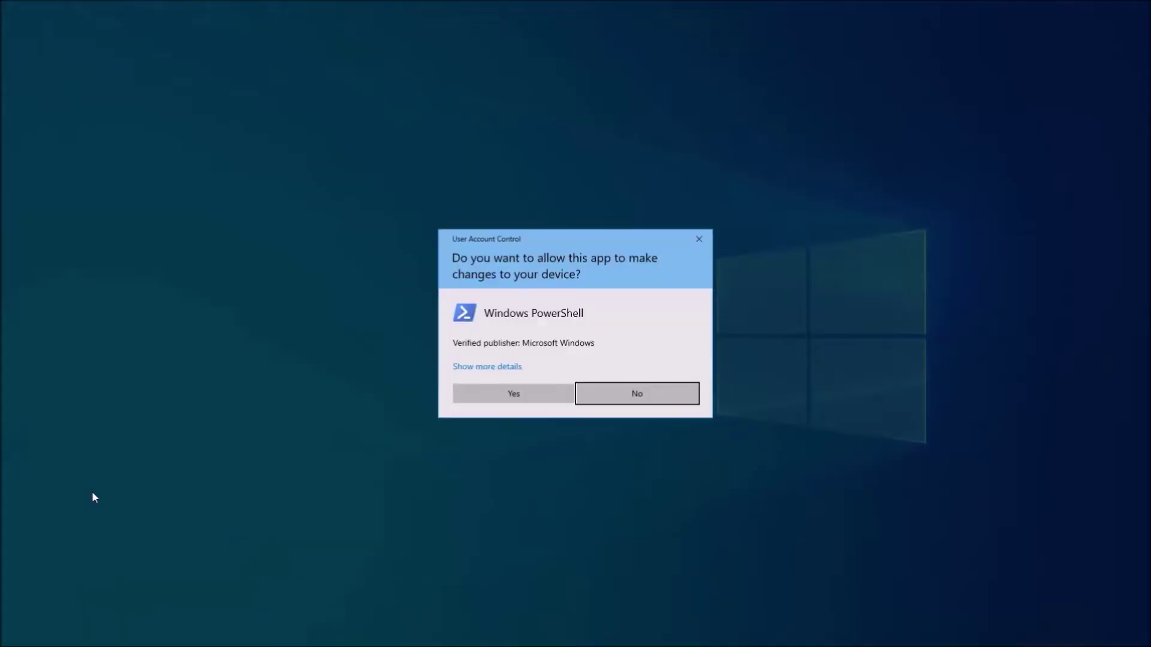
pyautogui.click(513, 393)
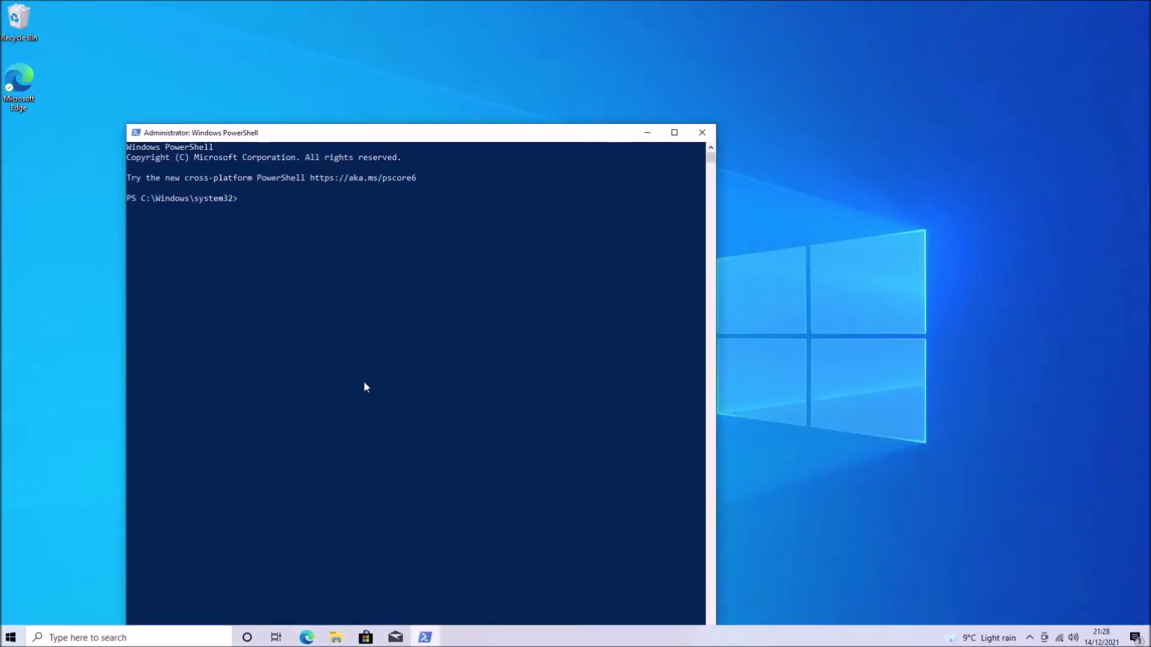
pyautogui.write('Get-T')
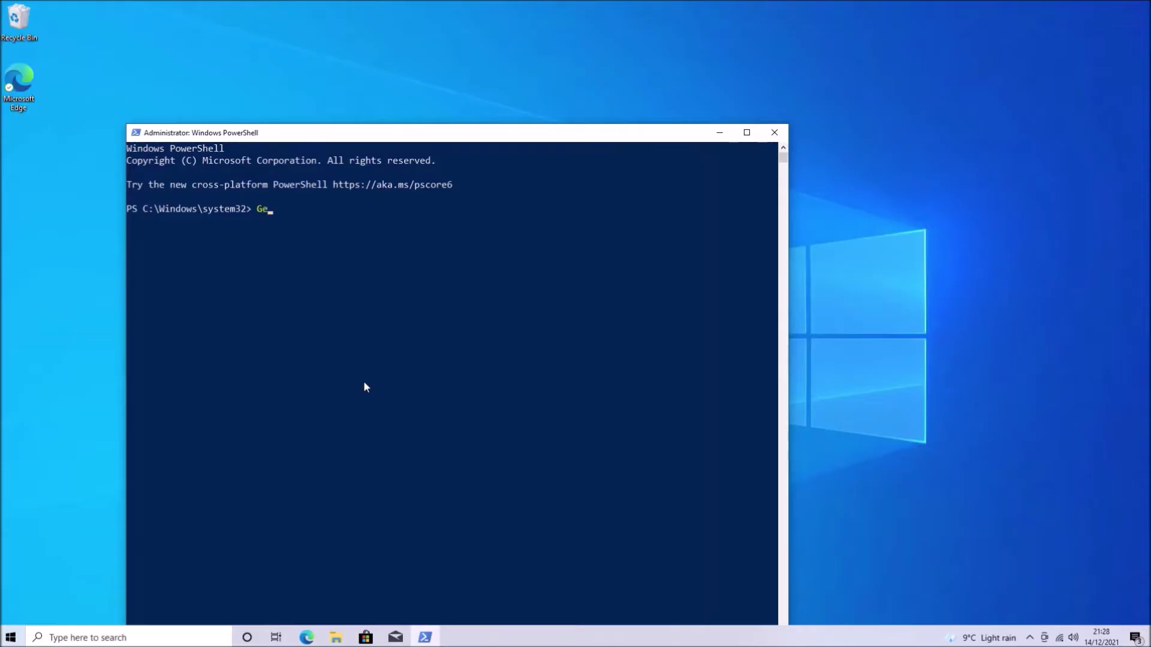
pyautogui.write('PM')
pyautogui.press('Return')
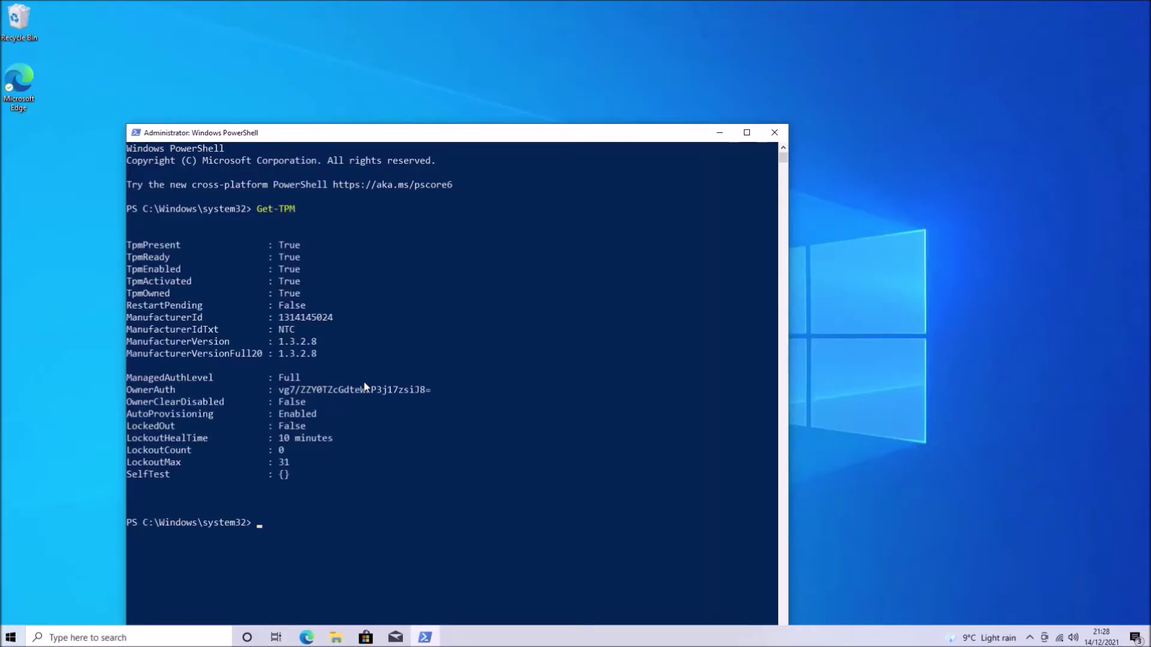
# Step: Highlight the TpmPresent through TpmOwned results and ManufacturerVersion 1.3.2.8, then close PowerShell
pyautogui.moveTo(310, 281); pyautogui.dragTo(113, 254)
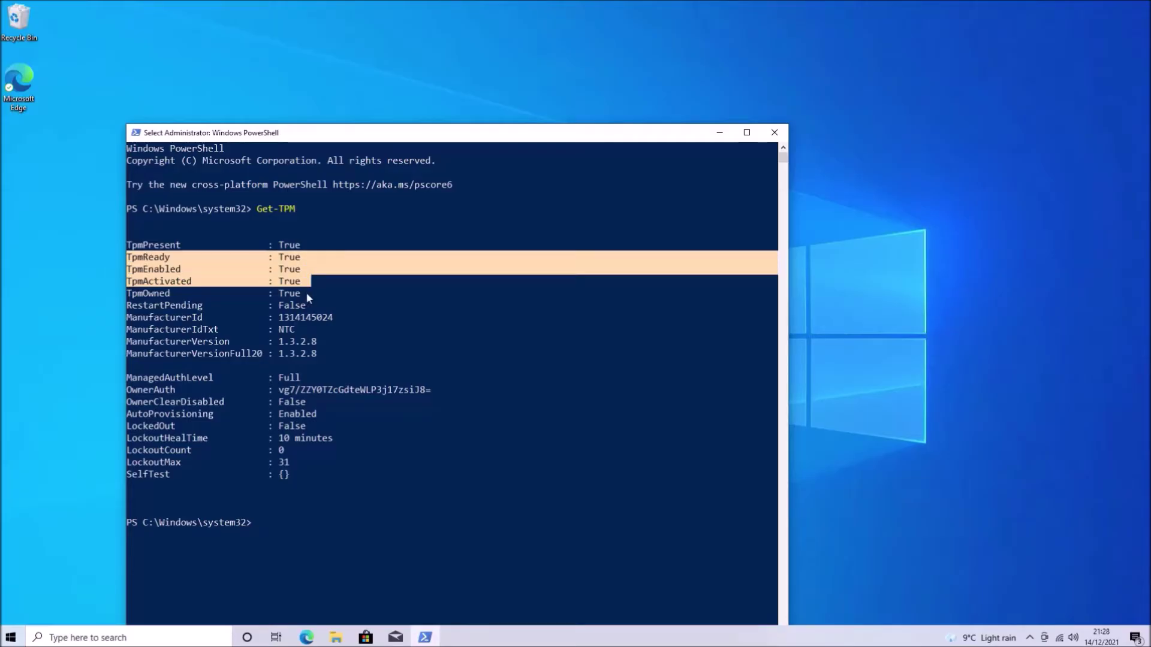
pyautogui.moveTo(307, 293); pyautogui.dragTo(123, 245)
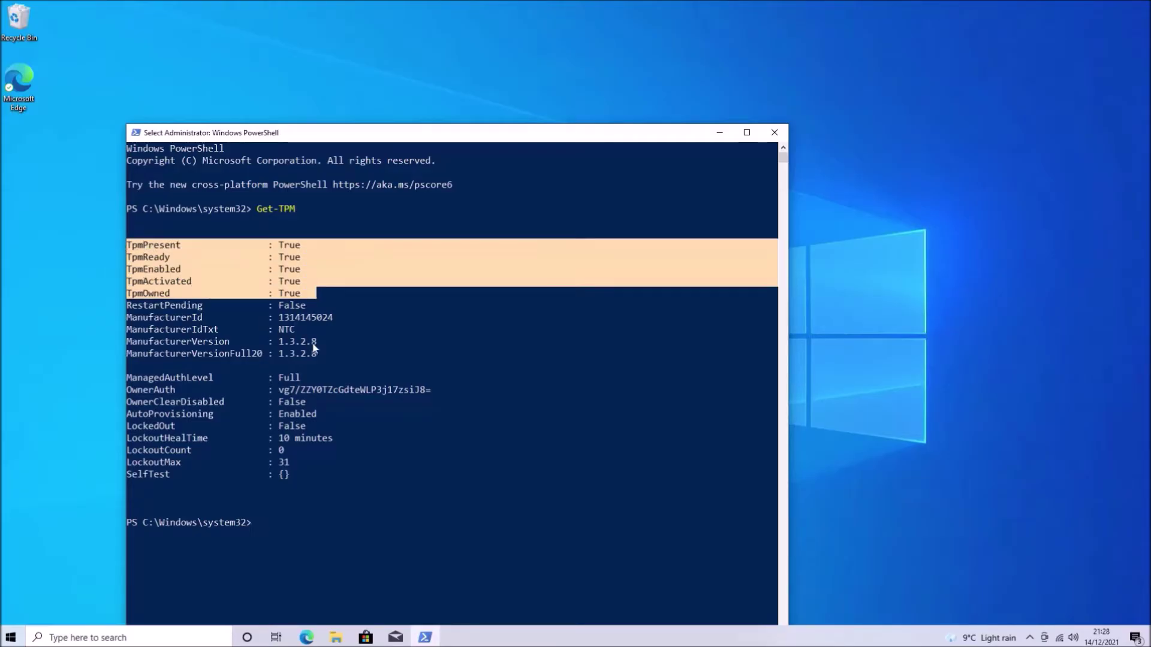
pyautogui.moveTo(331, 343); pyautogui.dragTo(128, 345)
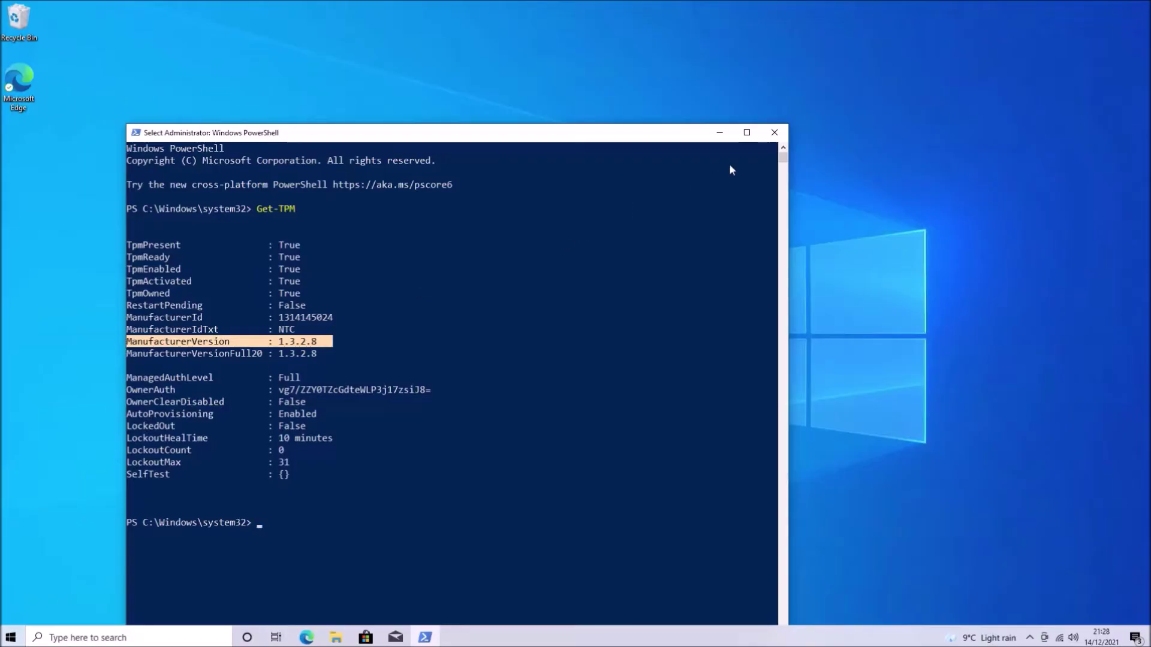
pyautogui.click(775, 136)
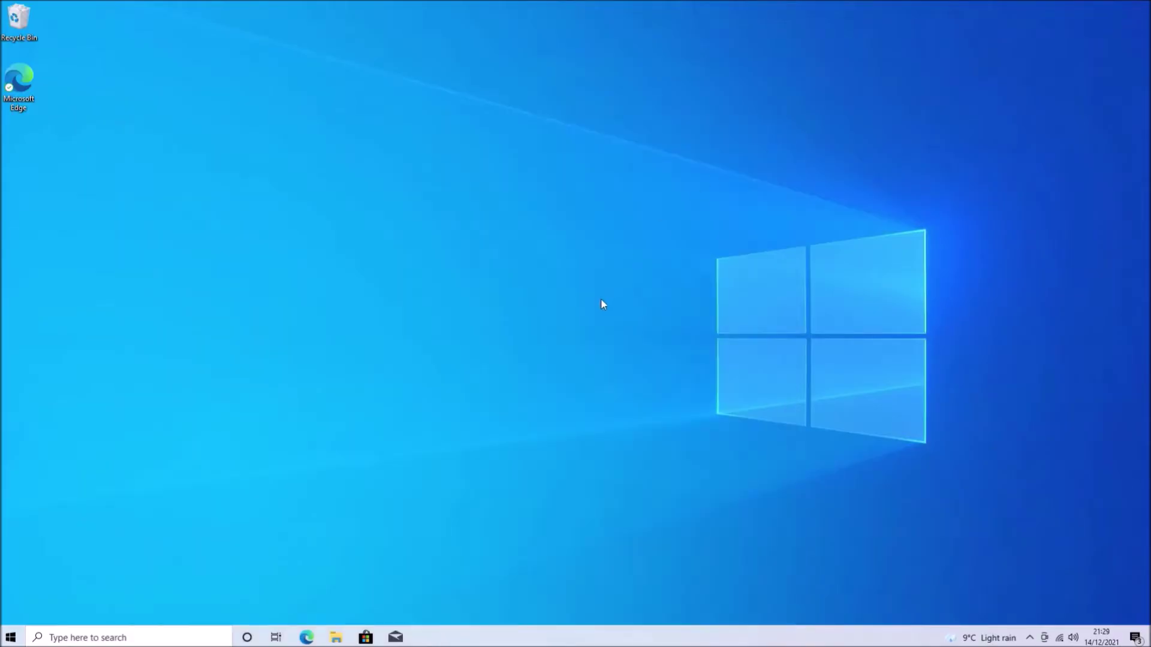
# Step: In maximised Edge, browse Dell products via Desktops, OptiPlex and 7000 Series to the OptiPlex 7050 support page
pyautogui.click(336, 637)
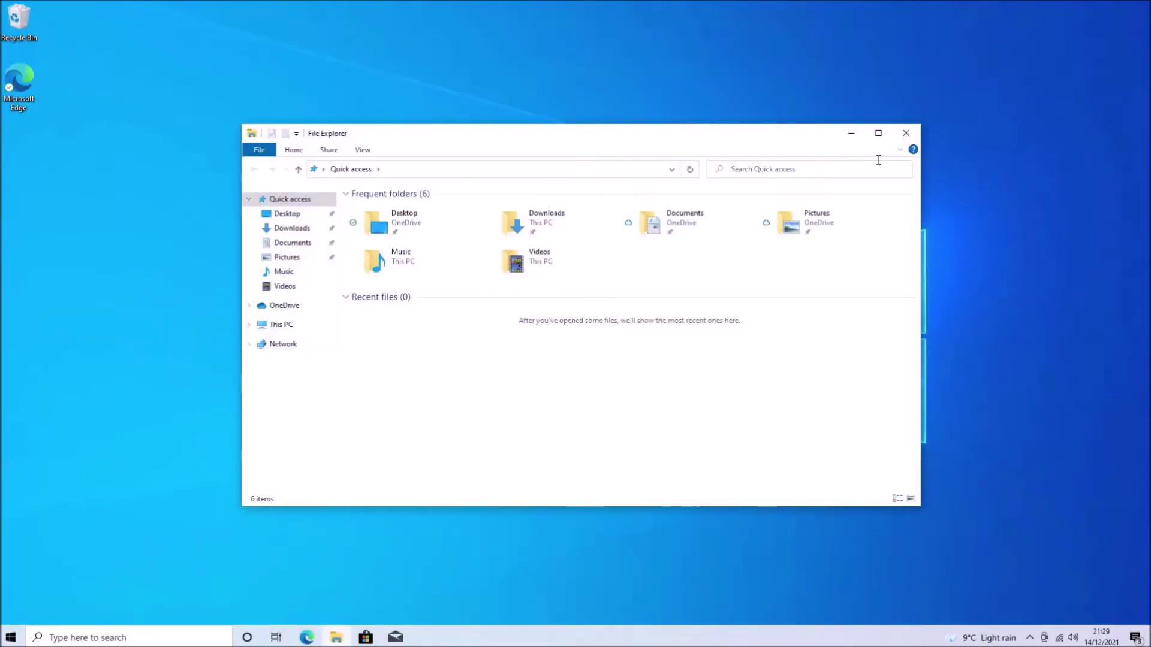
pyautogui.click(906, 133)
pyautogui.click(306, 638)
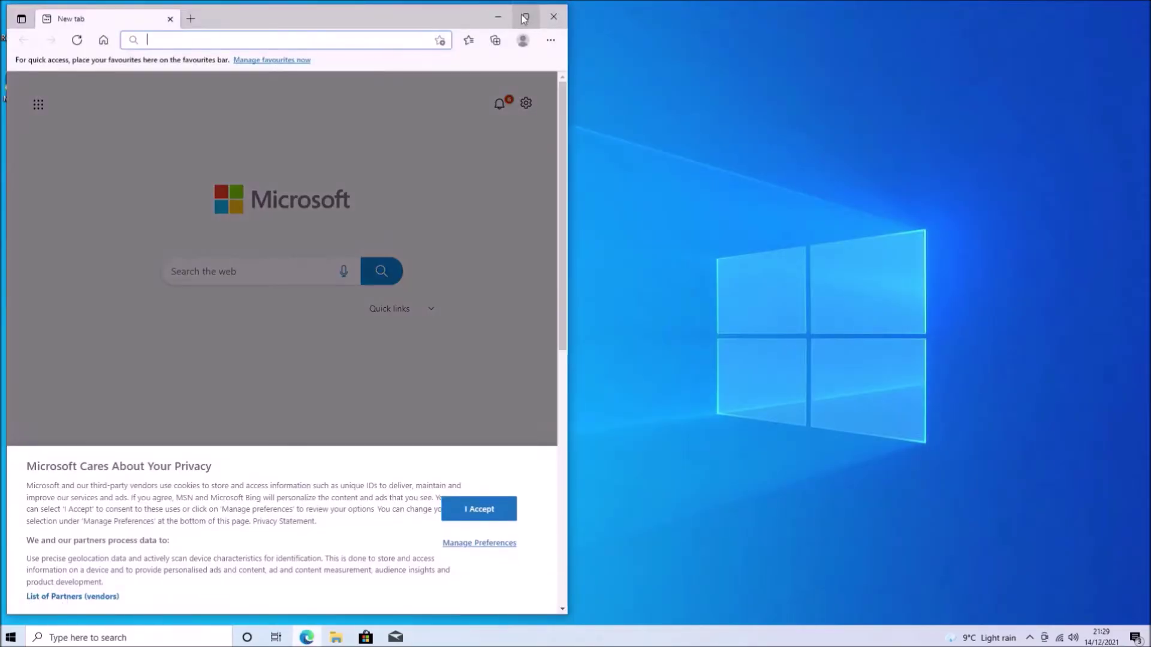
pyautogui.click(526, 16)
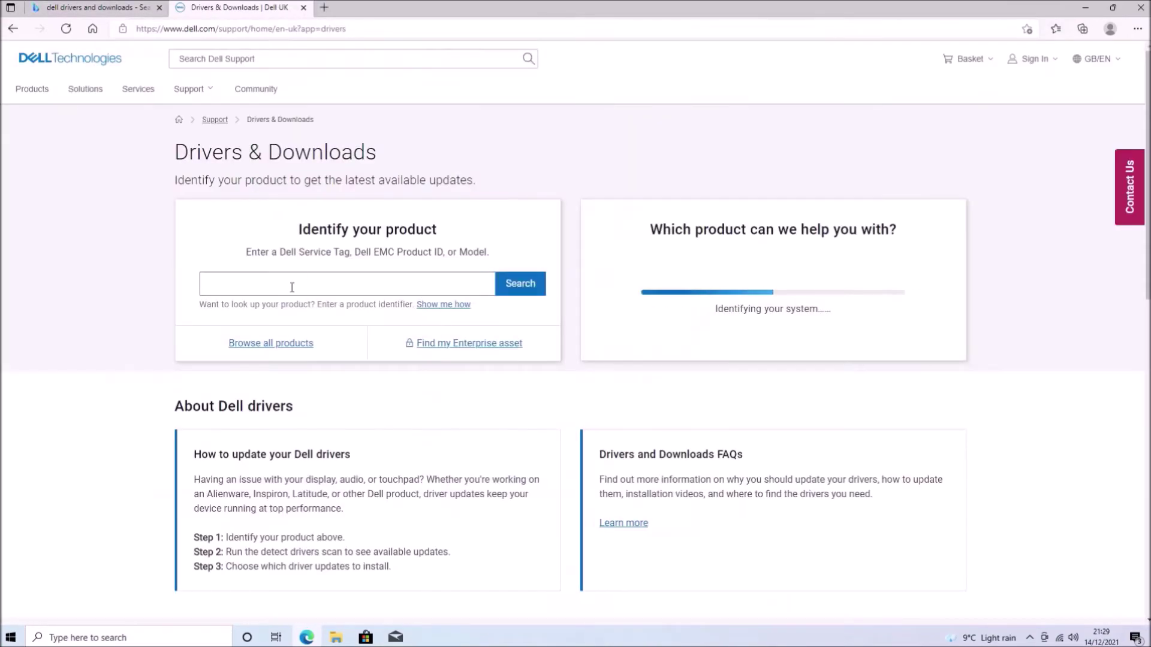
pyautogui.click(275, 342)
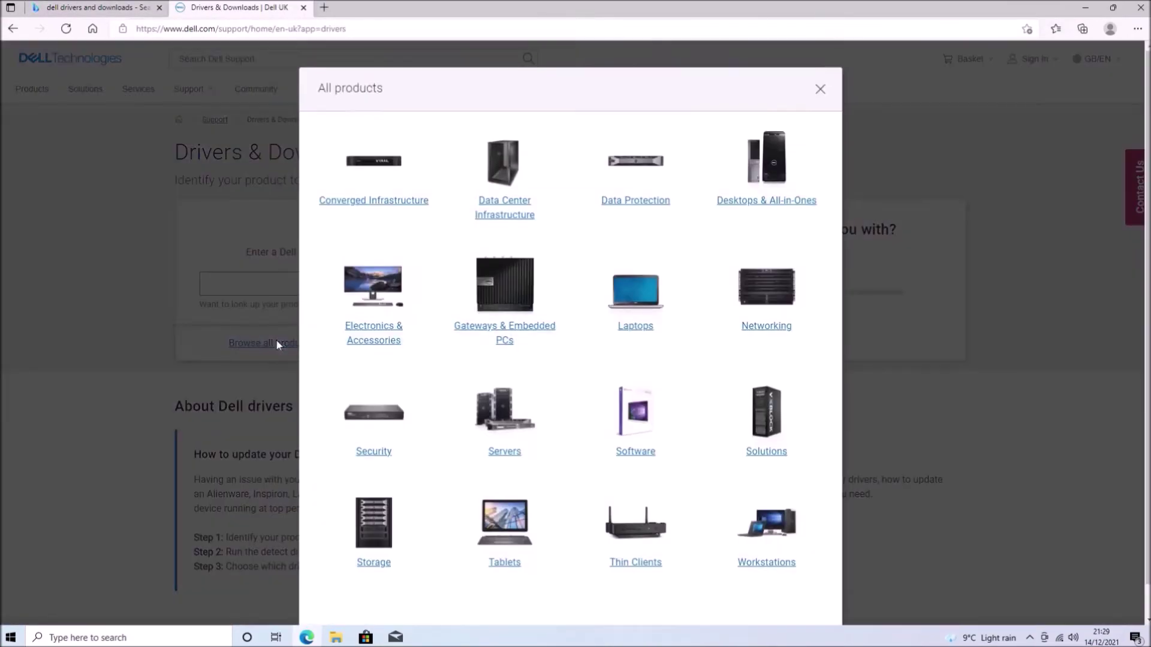
pyautogui.click(761, 206)
pyautogui.click(603, 189)
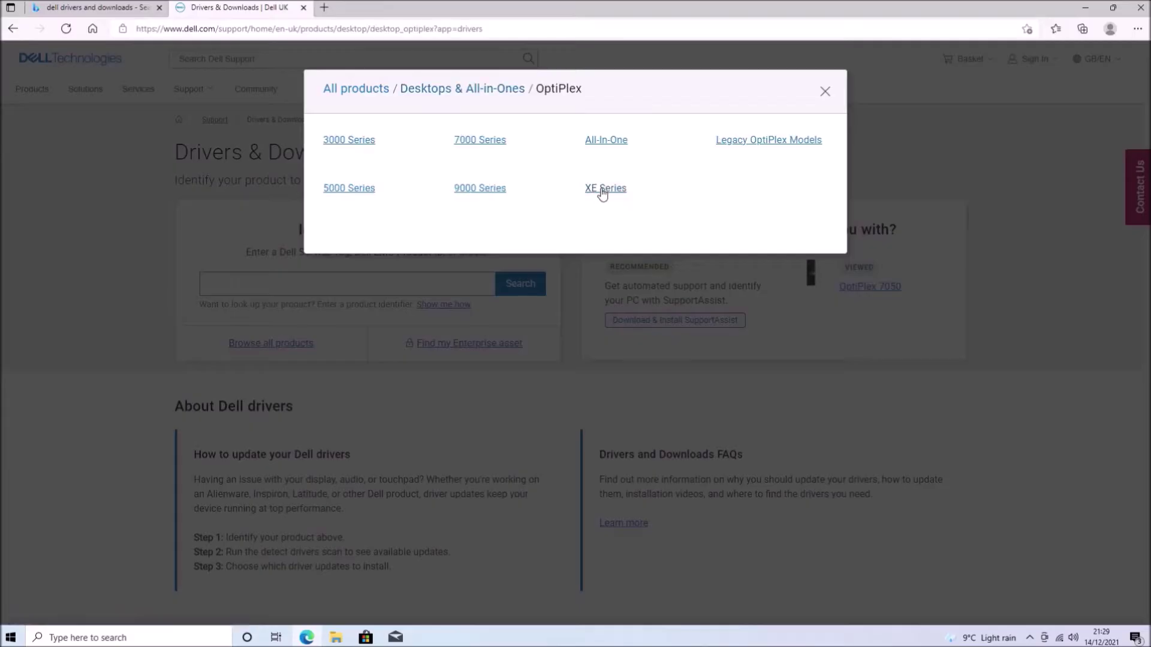
pyautogui.click(480, 141)
pyautogui.click(353, 189)
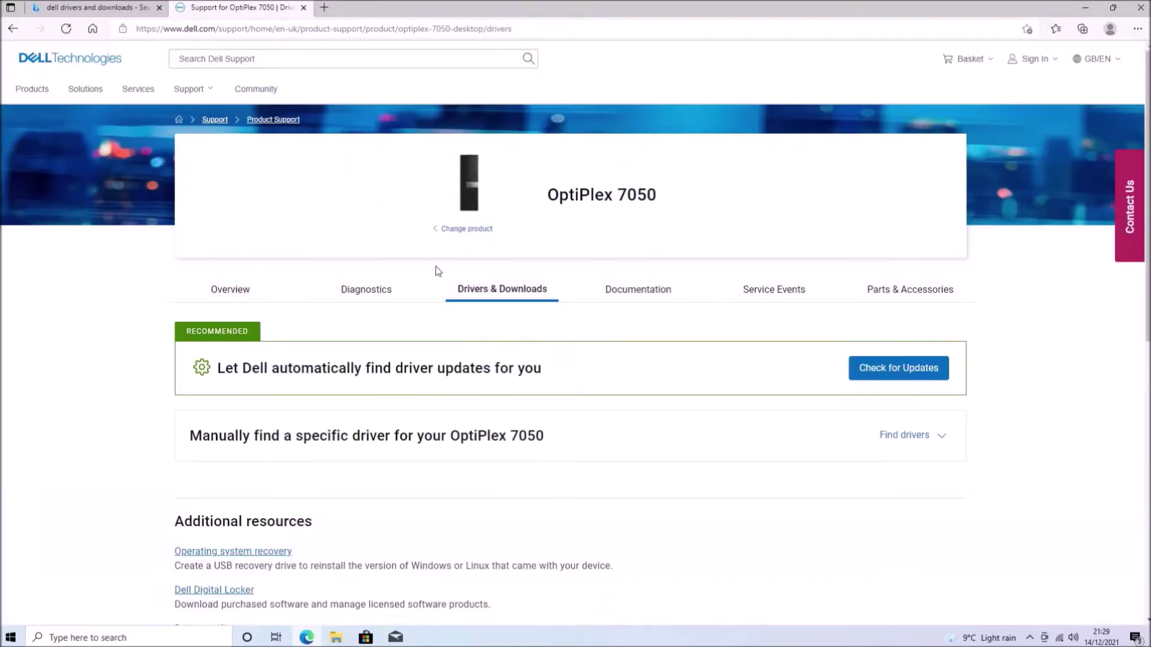
# Step: Filter OptiPlex 7050 drivers to Security and download the TPM 1.2 and 2.0 Firmware Update Utilities
pyautogui.scroll(-4, 570, 362)
pyautogui.scroll(4, 719, 363)
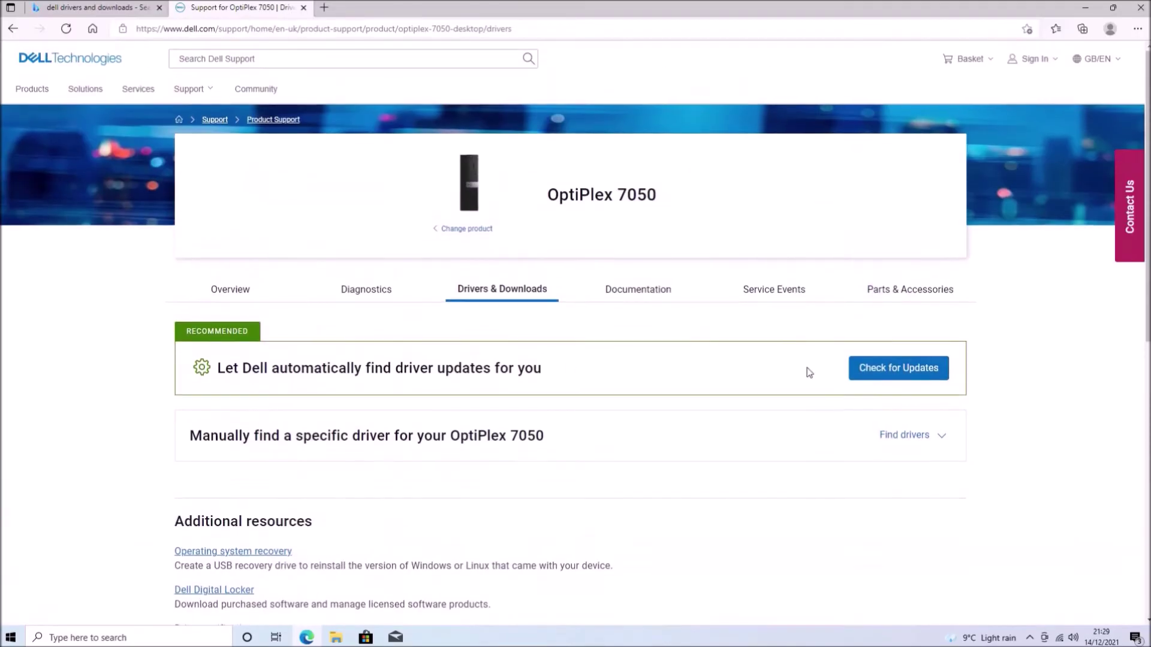
pyautogui.click(889, 436)
pyautogui.scroll(-5, 839, 441)
pyautogui.click(552, 198)
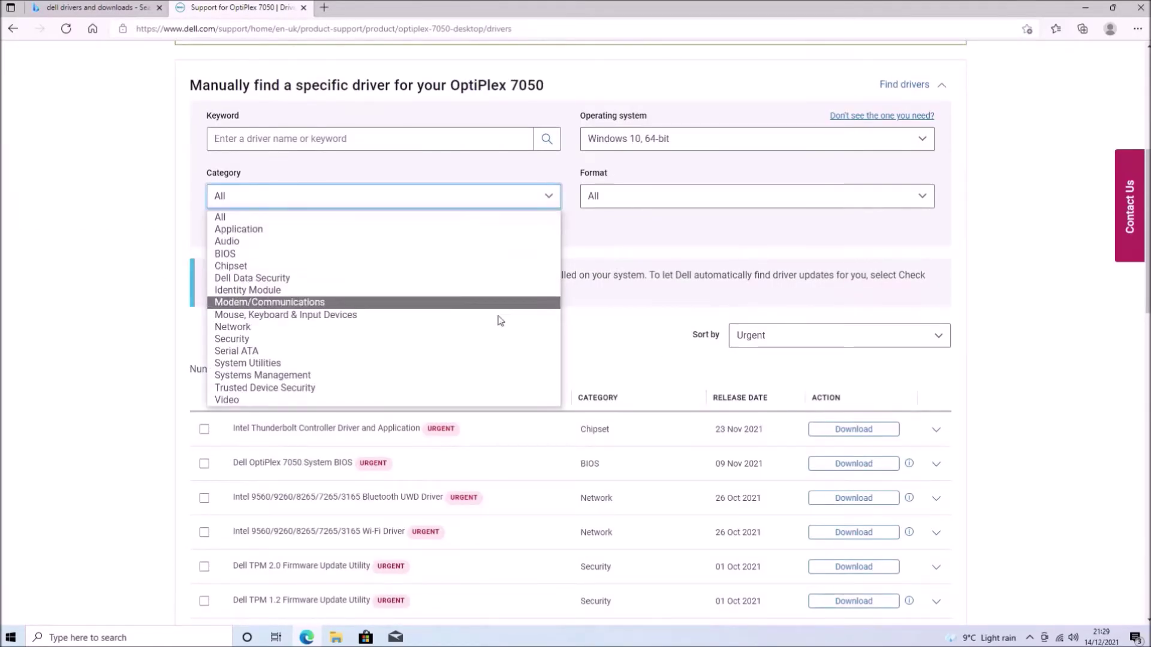
pyautogui.click(491, 337)
pyautogui.scroll(-4, 679, 355)
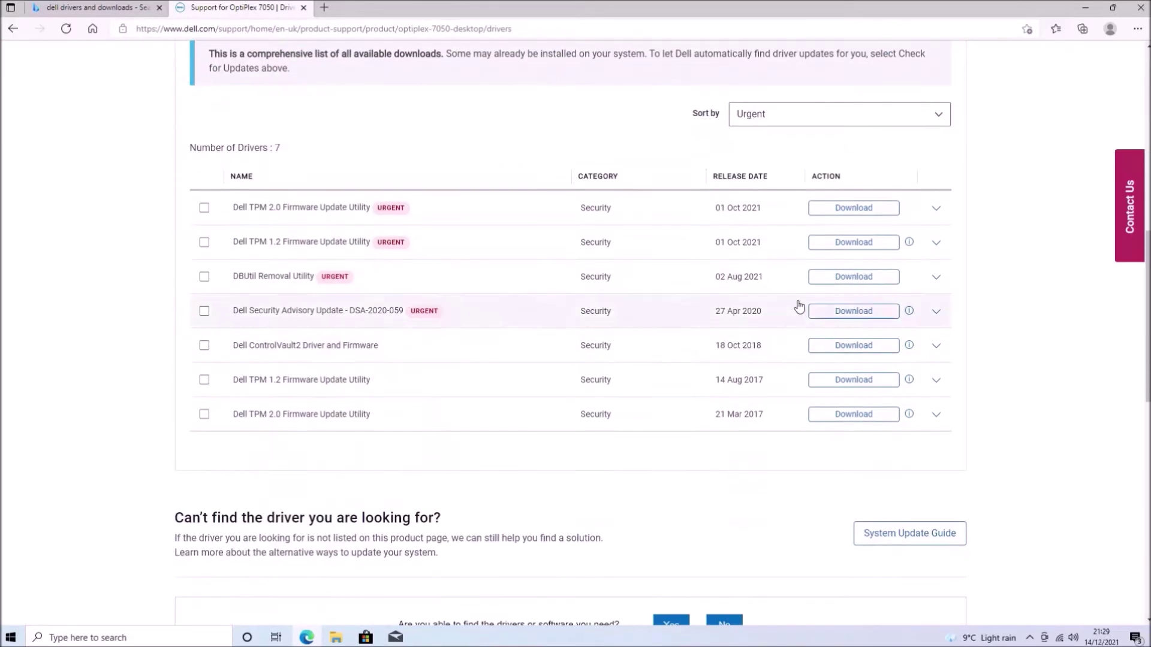
pyautogui.click(874, 244)
pyautogui.click(884, 215)
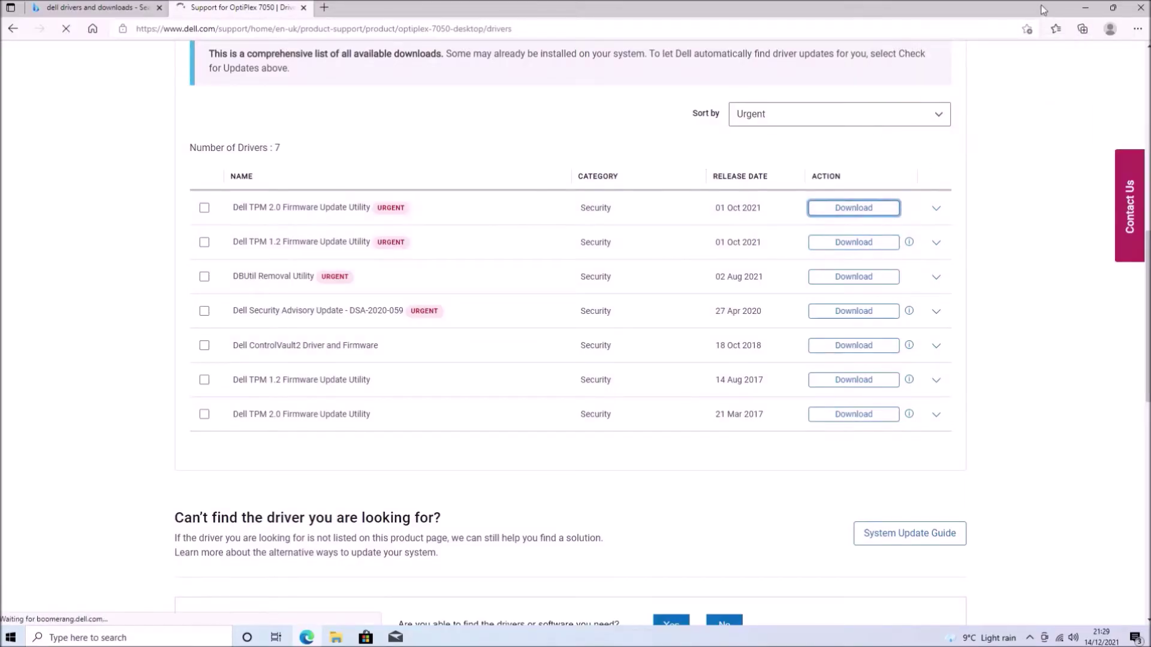
pyautogui.click(1085, 13)
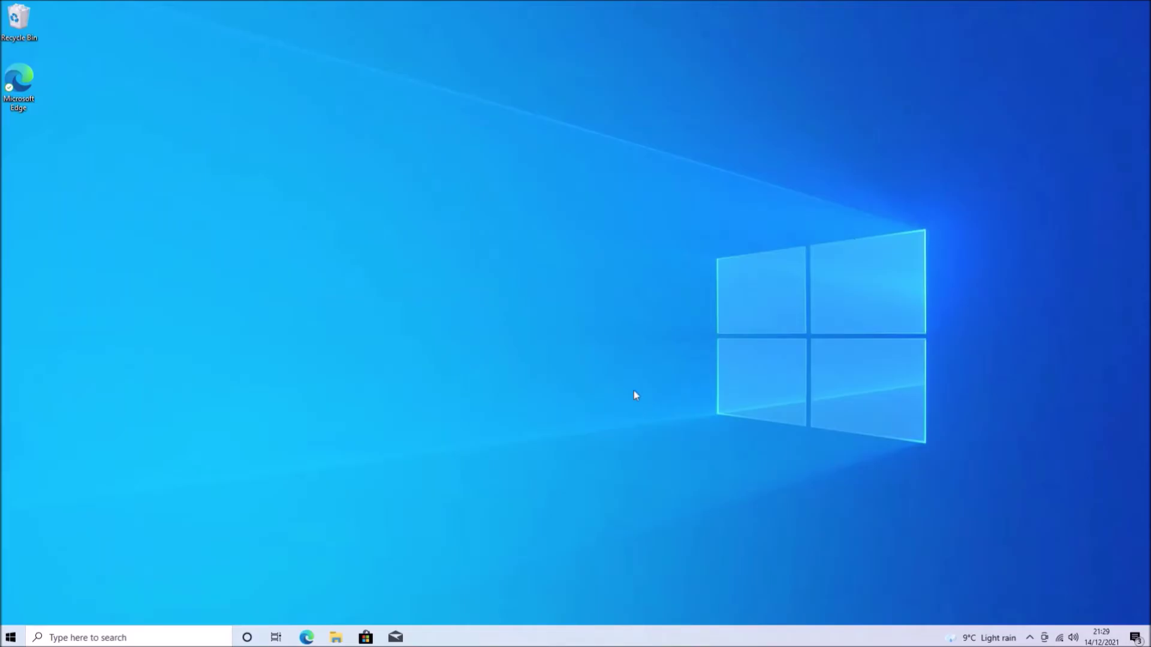
pyautogui.click(335, 634)
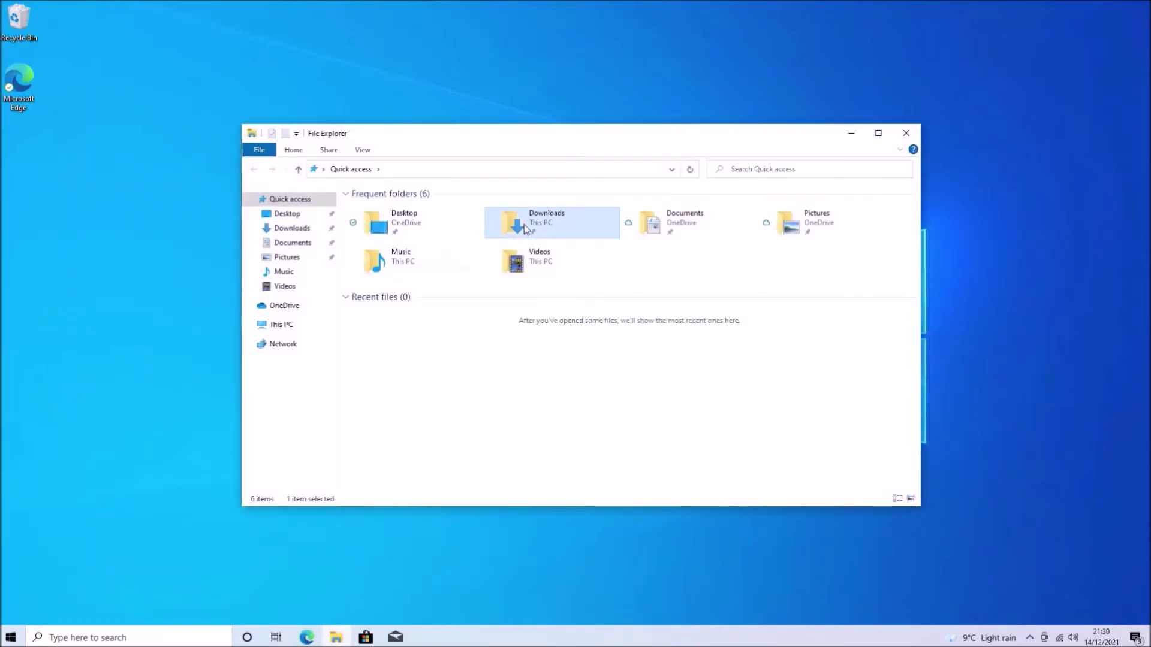
# Step: Run the TPM update from Downloads, confirm the 1.2 firmware swap, then dismiss the TPM-owned and payload errors
pyautogui.doubleClick(524, 224)
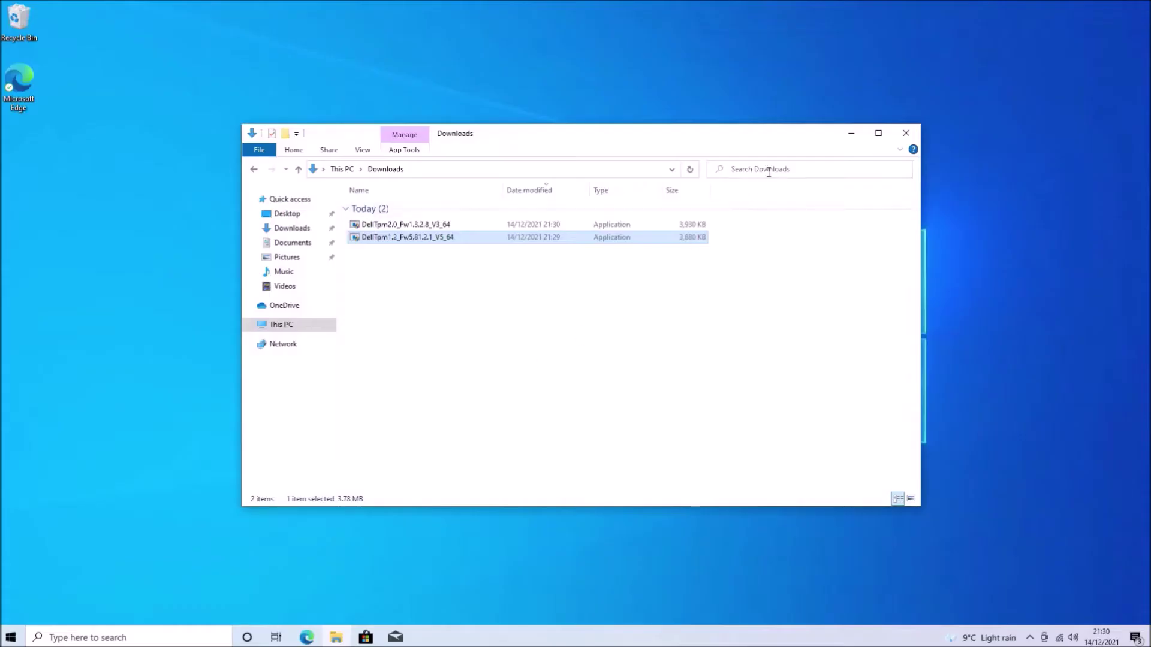
pyautogui.click(852, 140)
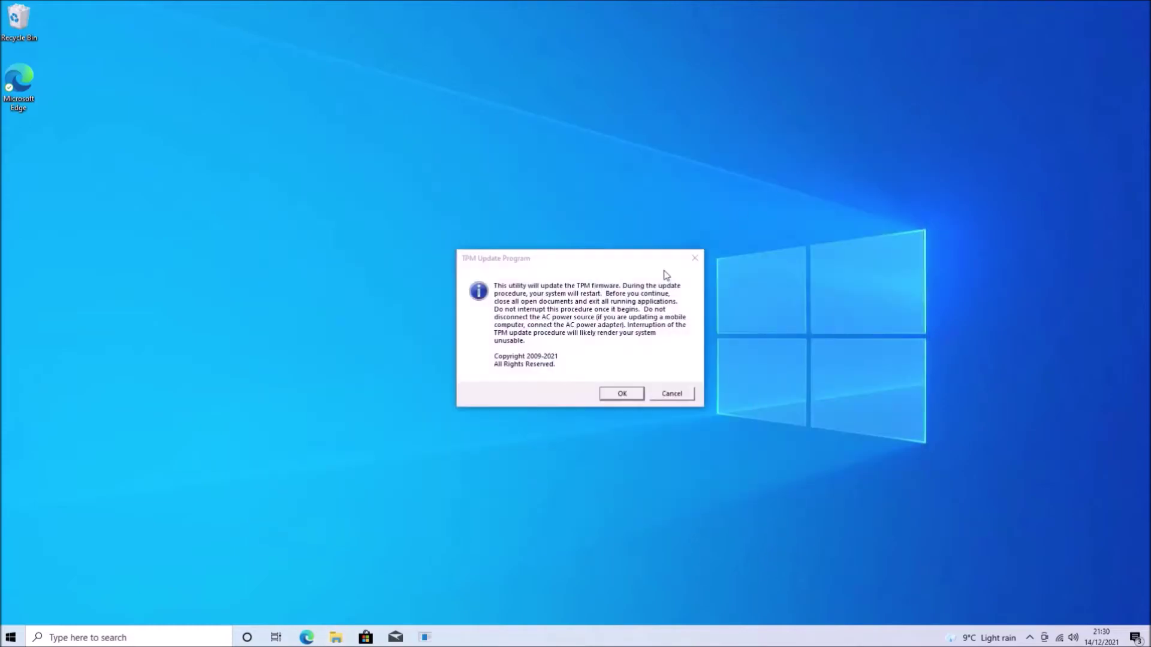
pyautogui.click(618, 397)
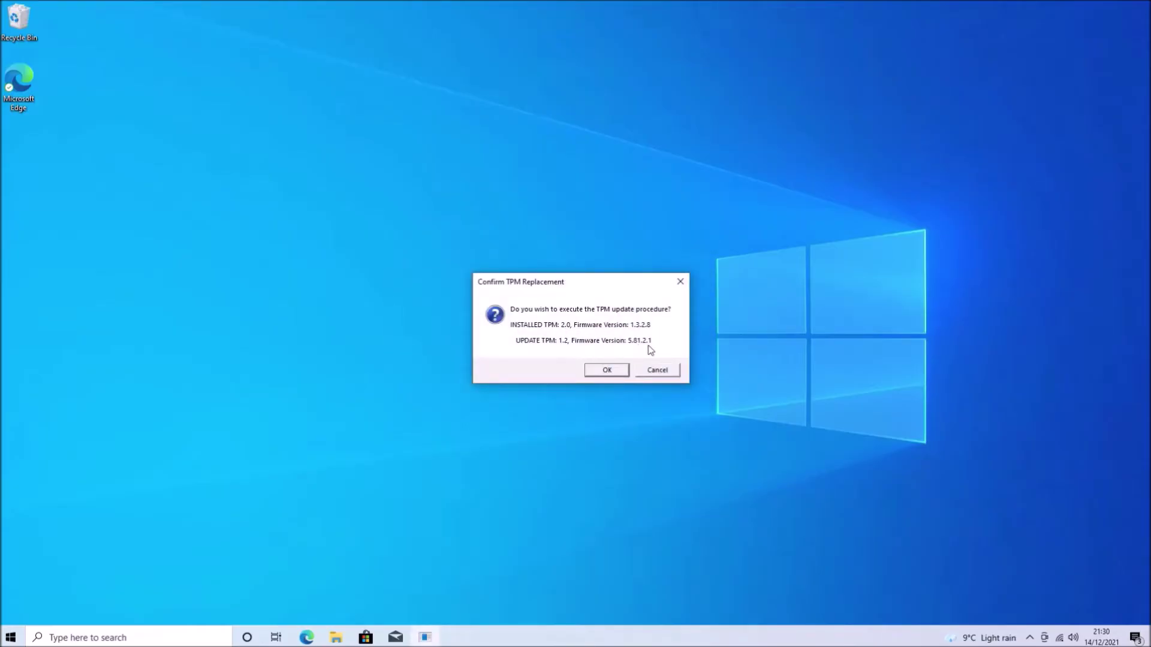
pyautogui.click(607, 370)
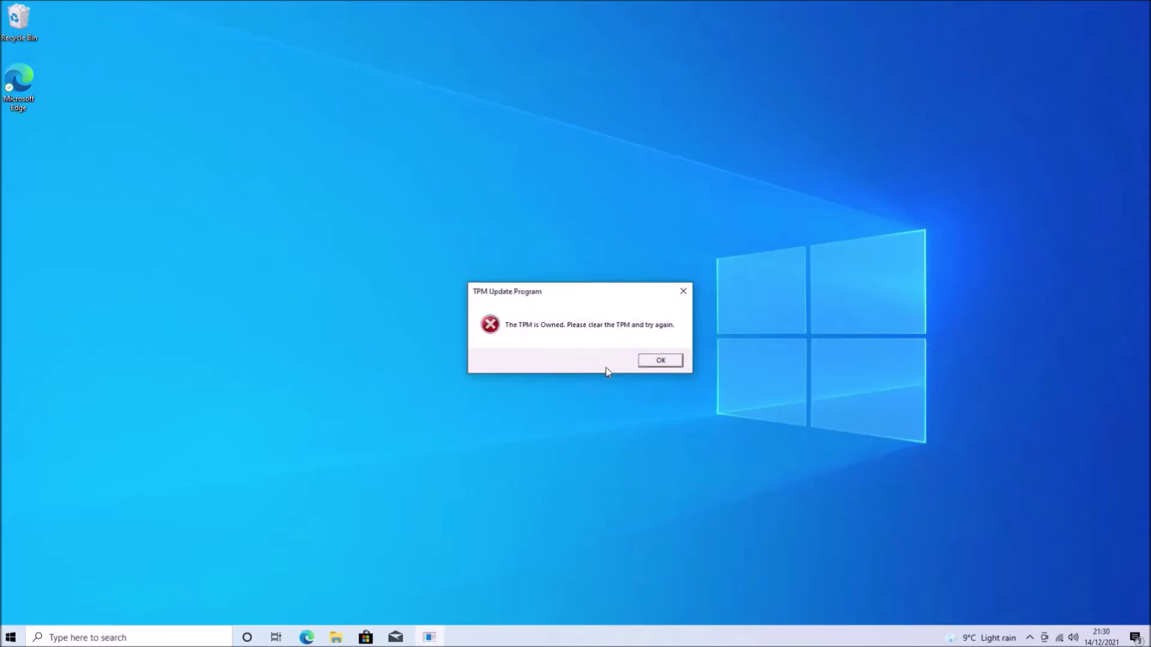
pyautogui.click(652, 363)
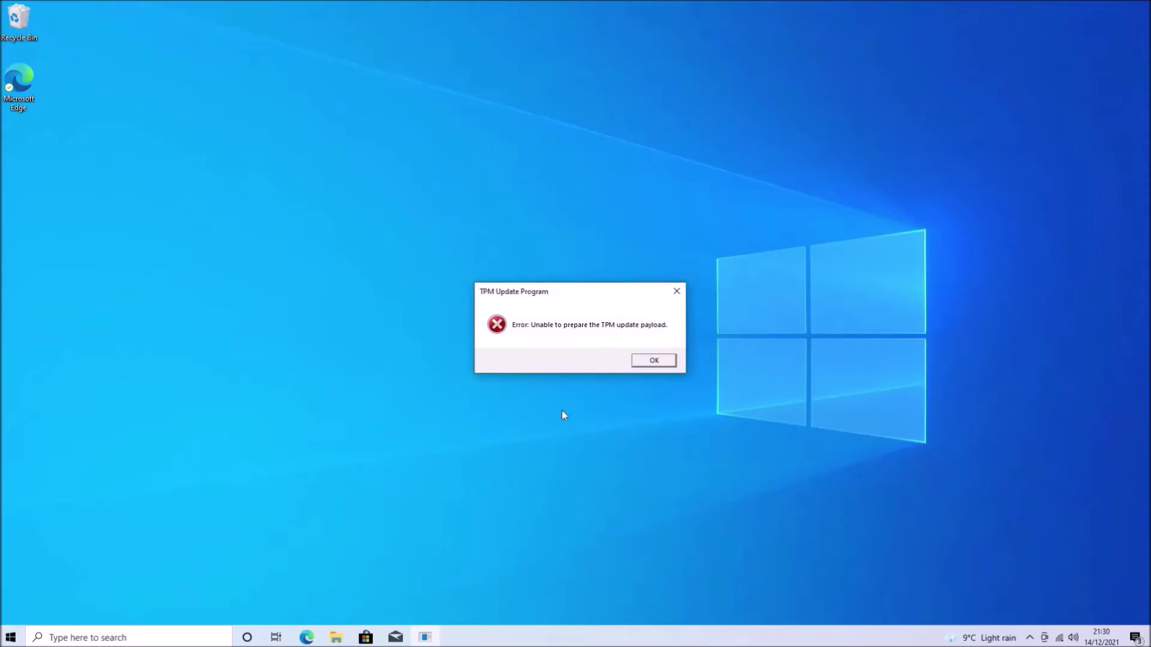
pyautogui.click(656, 361)
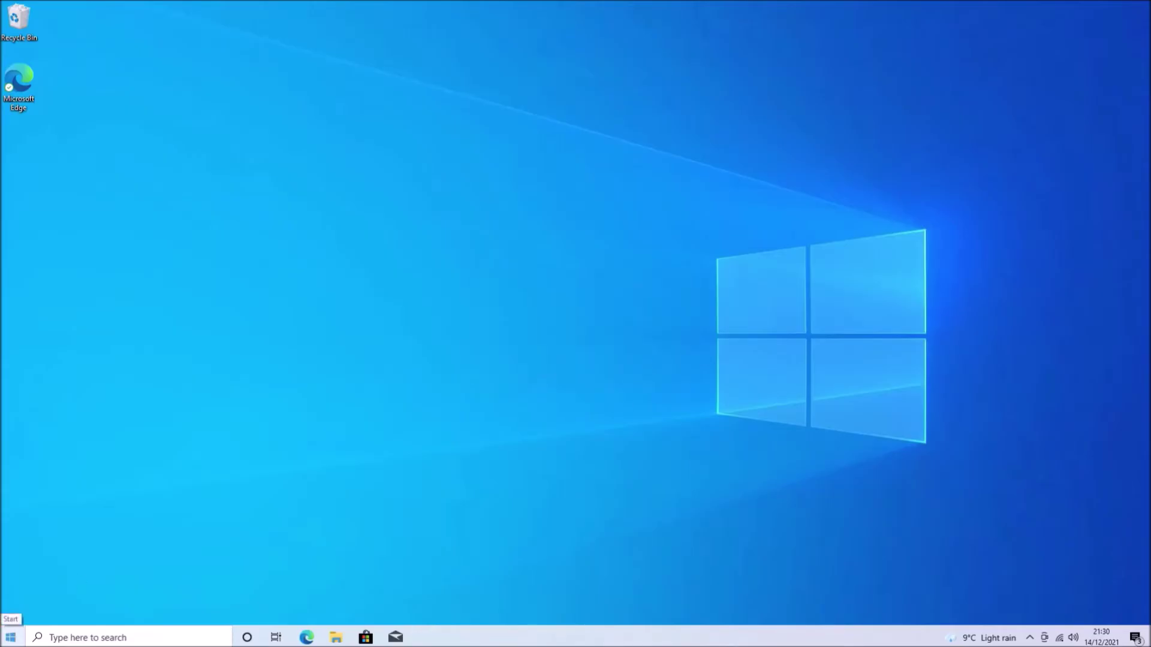
# Step: Run Disable-TPMAutoProvisioning in an administrator Windows PowerShell
pyautogui.rightClick(11, 637)
pyautogui.click(103, 488)
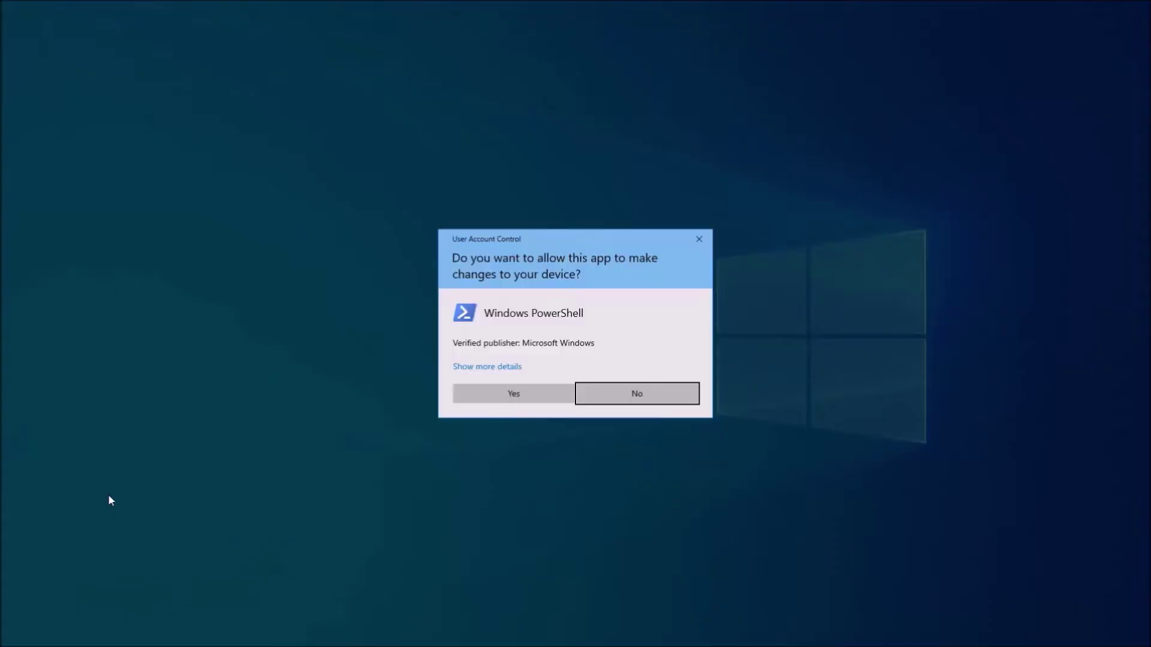
pyautogui.click(462, 400)
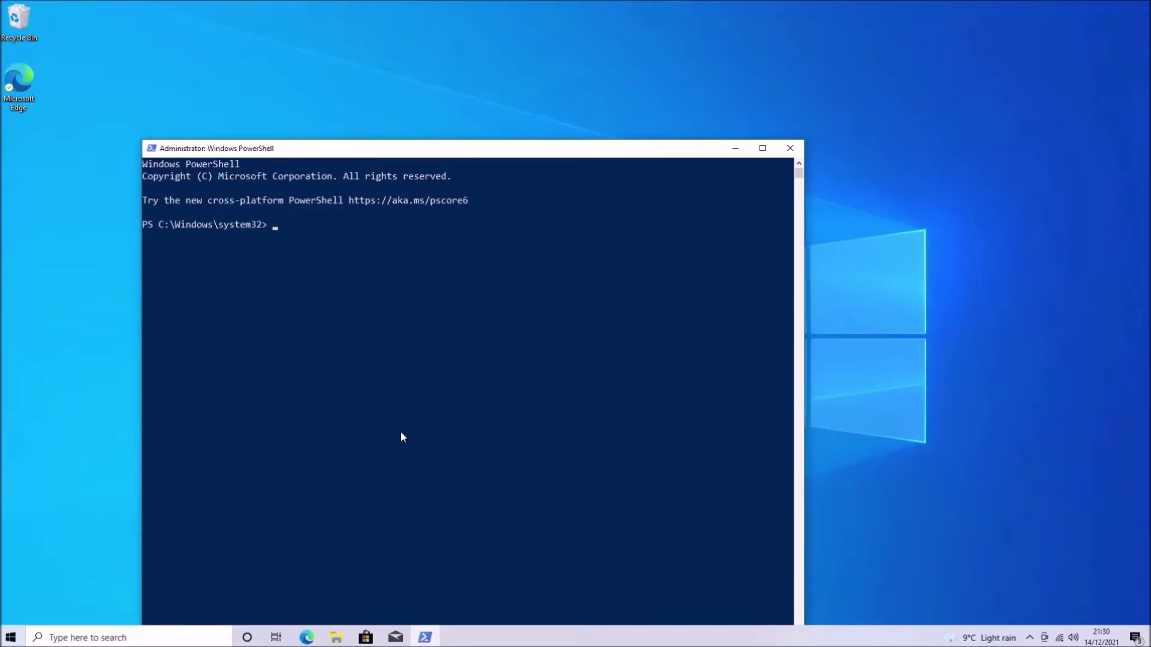
pyautogui.write('Disable-TPMAutoProvisioning')
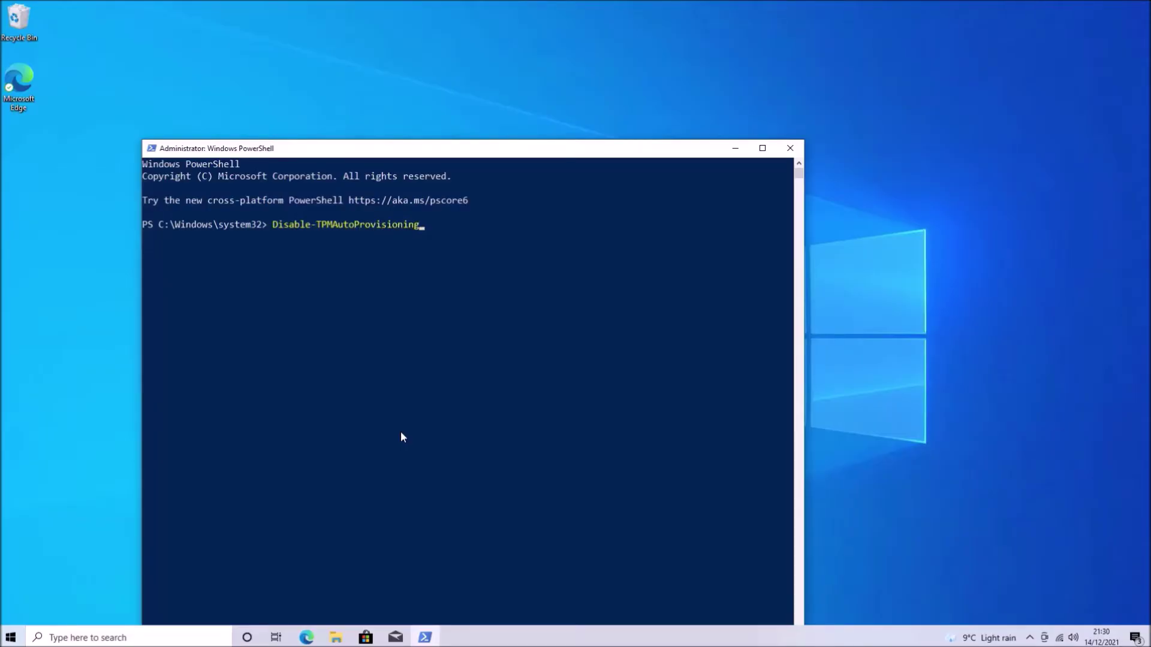
pyautogui.press('Return')
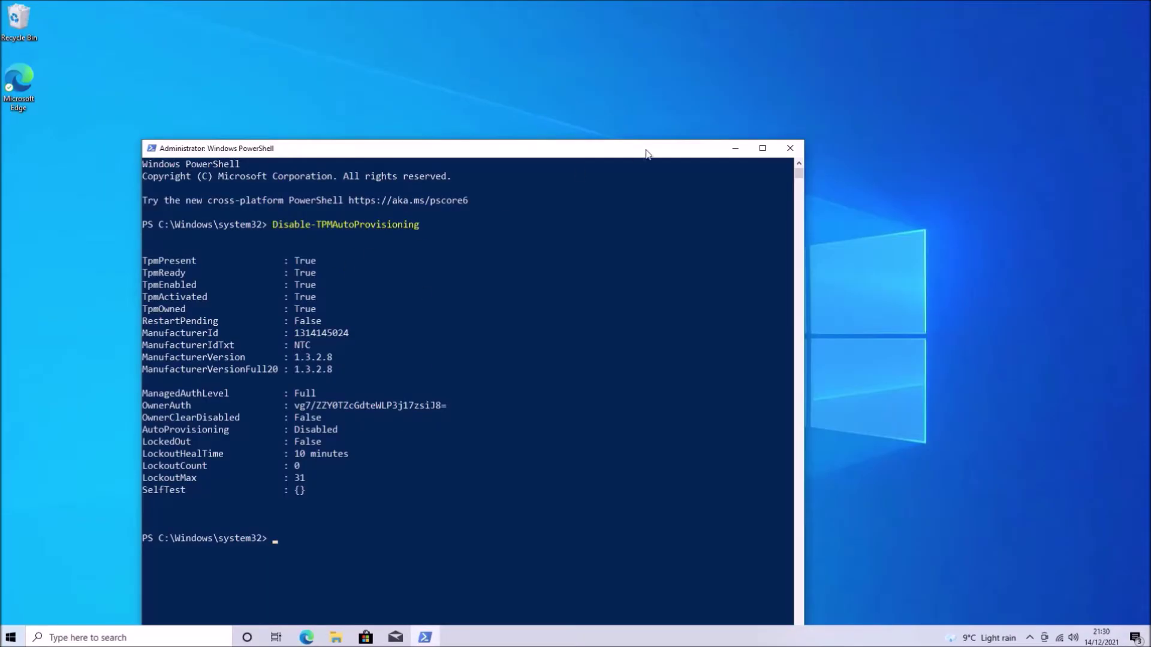
# Step: Close PowerShell and shut down the PC from the Start quick menu
pyautogui.click(789, 149)
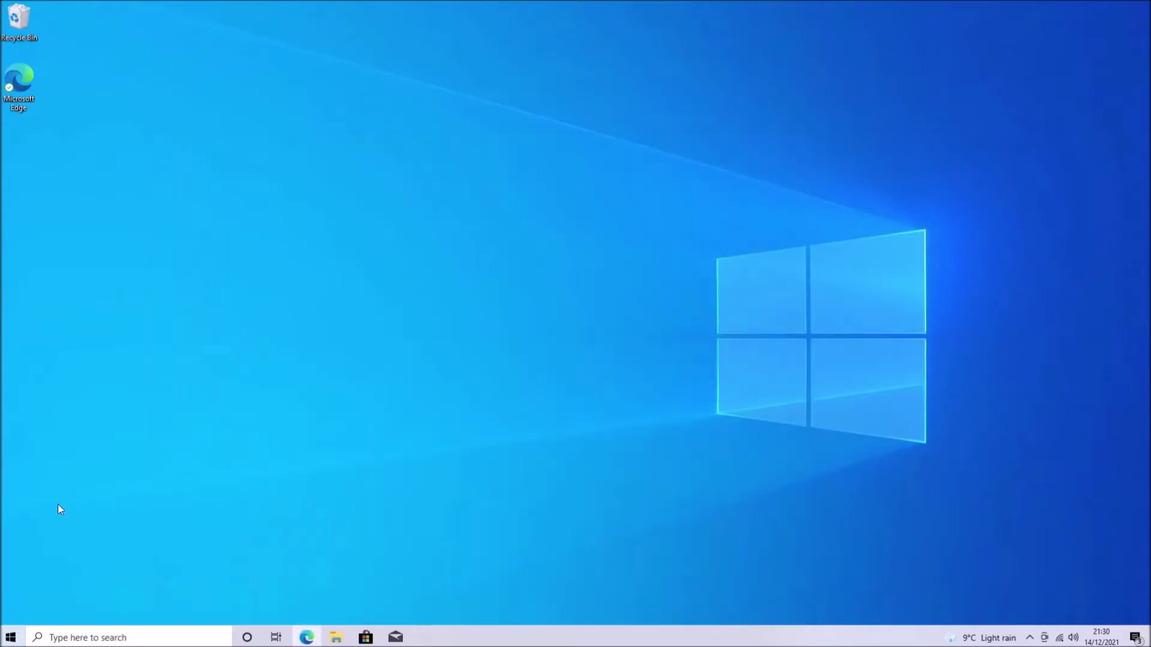
pyautogui.rightClick(11, 637)
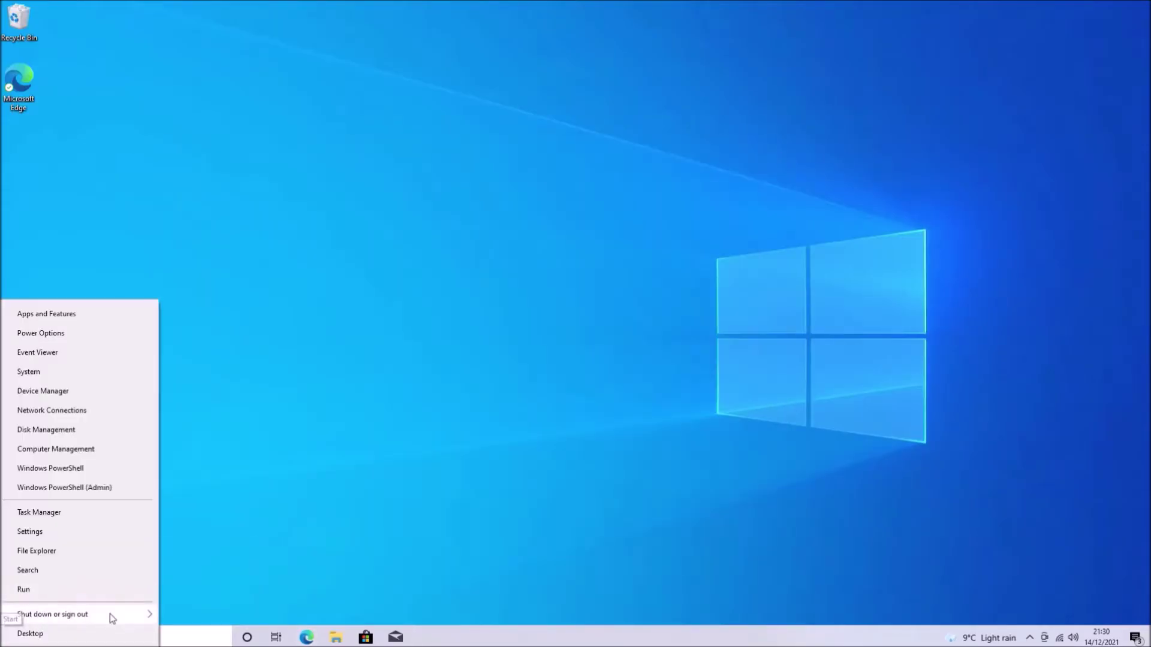
pyautogui.moveTo(114, 614)
pyautogui.click(228, 591)
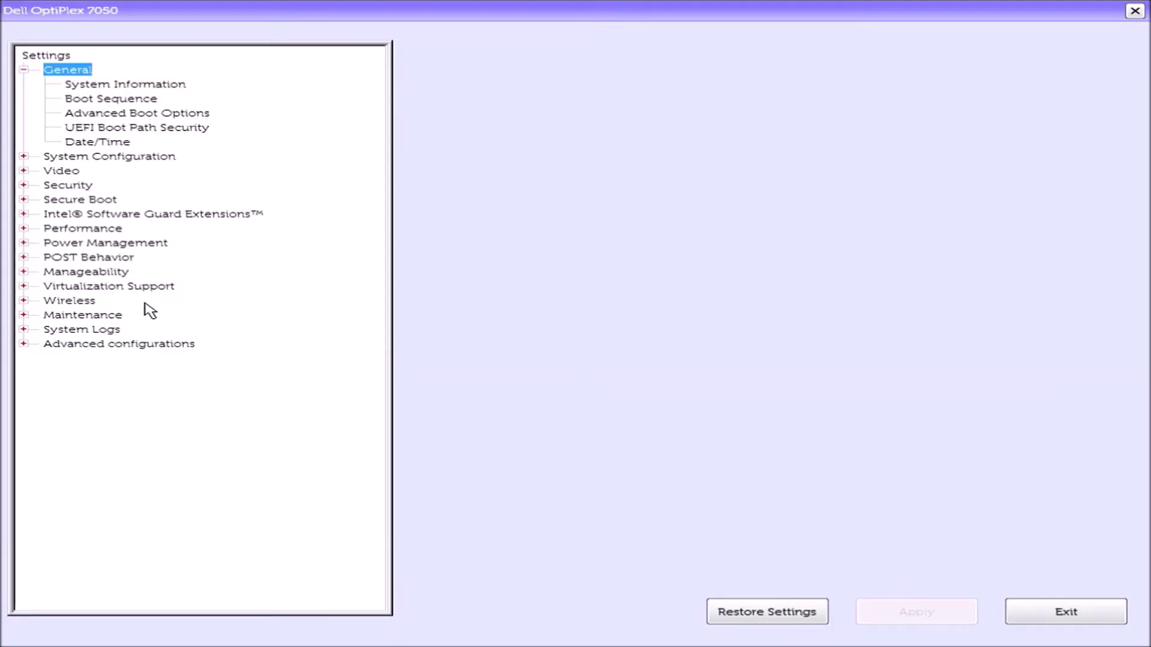
# Step: Under Security > TPM 2.0 Security, tick Clear and confirm erasing all TPM keys
pyautogui.click(24, 186)
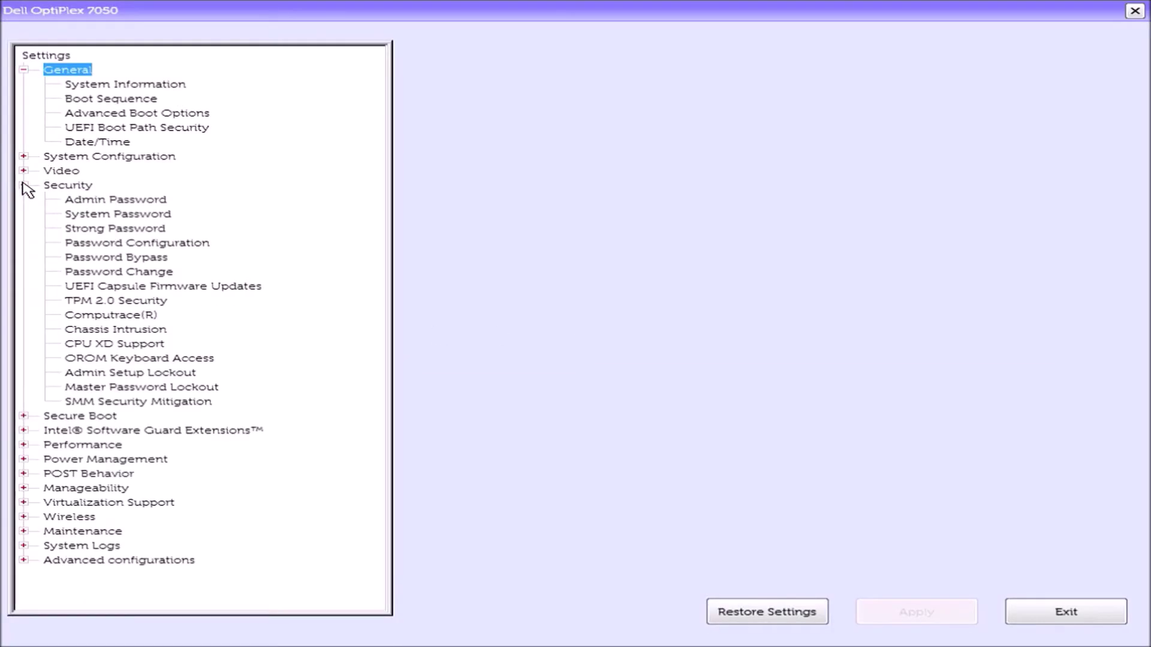
pyautogui.click(117, 301)
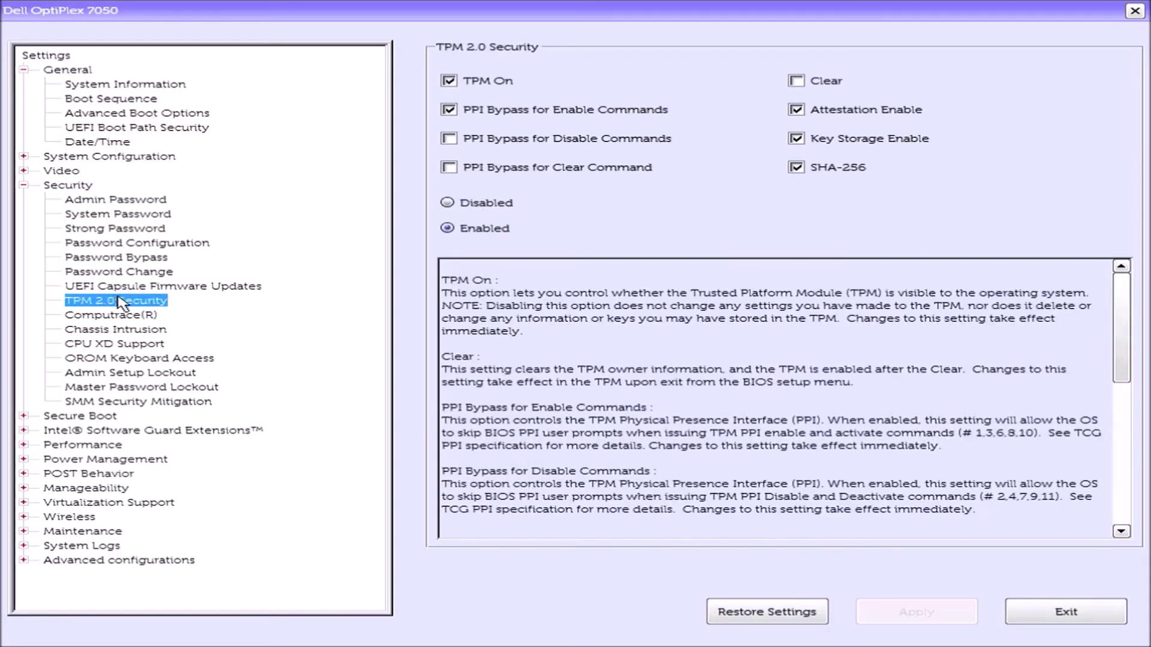
pyautogui.click(818, 78)
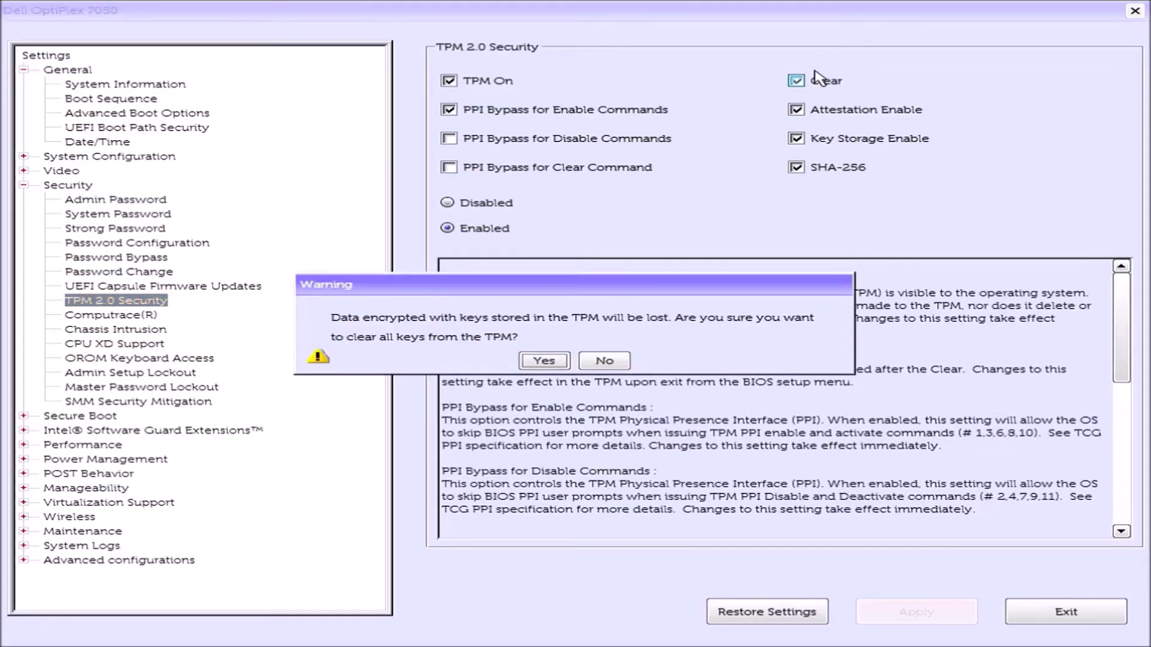
pyautogui.click(540, 361)
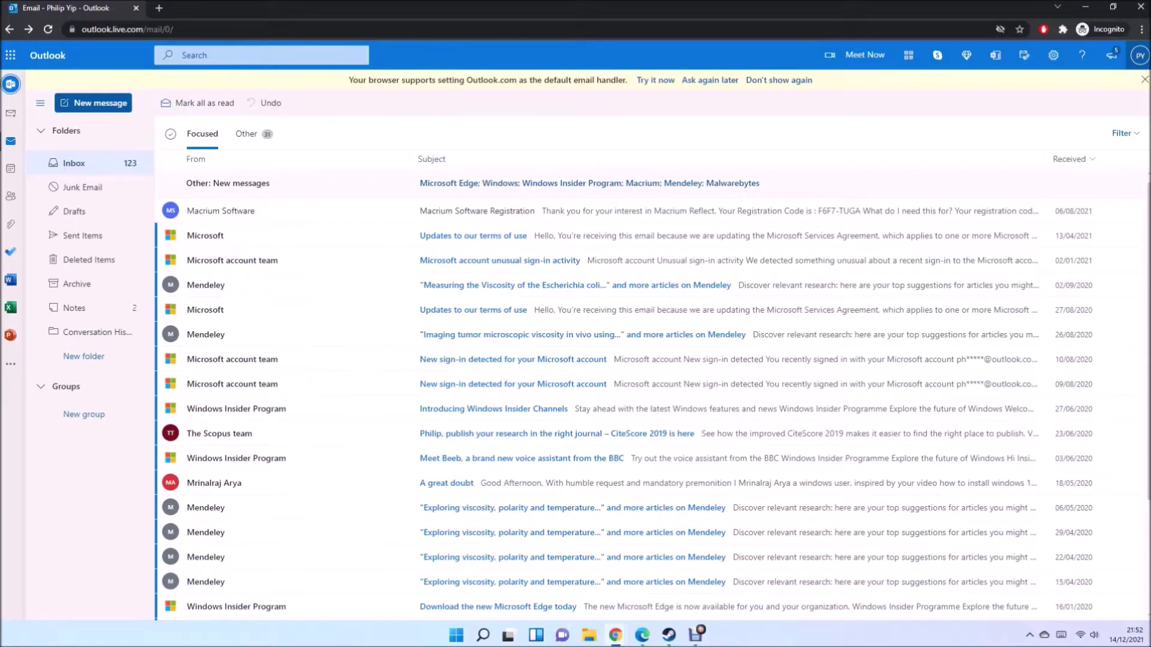
# Step: Open the Microsoft account page from the Outlook account avatar
pyautogui.click(1140, 55)
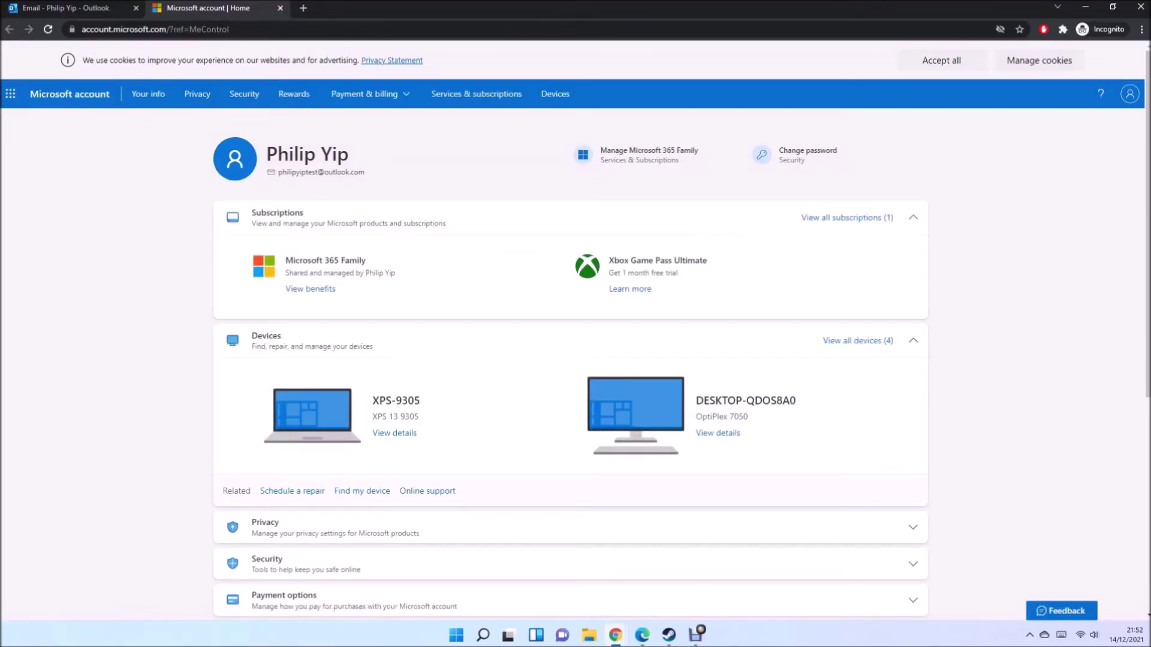
# Step: Open DESKTOP-QDOS8A0's BitLocker recovery keys and highlight the key with ID C01C0254
pyautogui.click(717, 433)
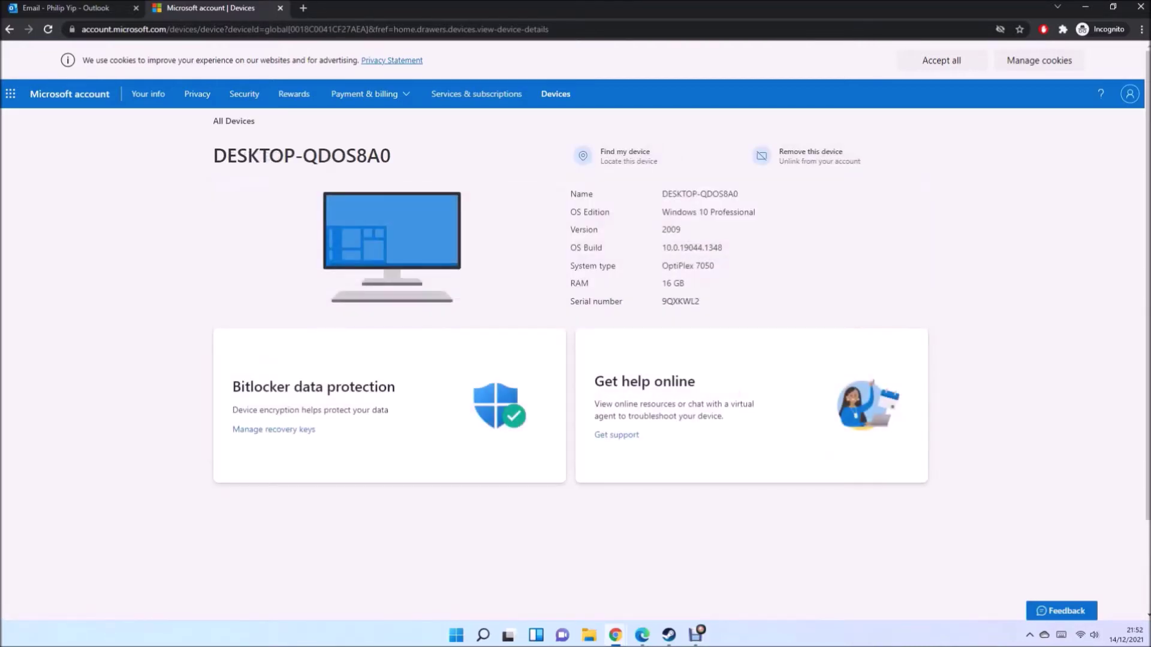
pyautogui.click(274, 429)
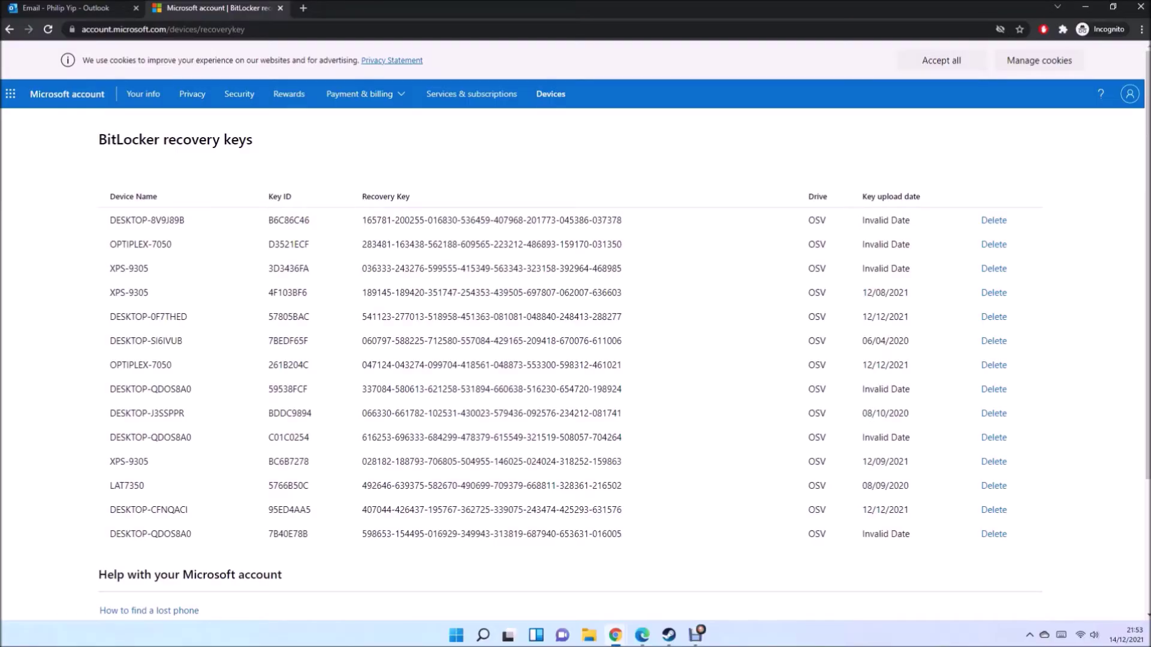
pyautogui.moveTo(108, 437); pyautogui.dragTo(1009, 440)
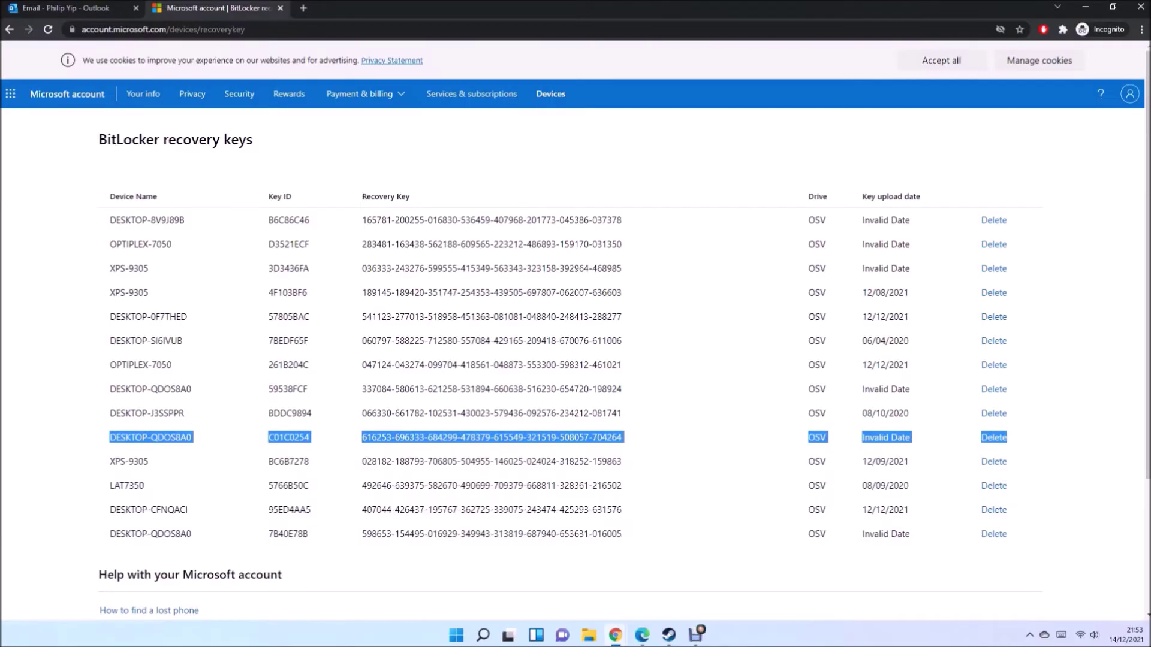
pyautogui.scroll(-3, 994, 487)
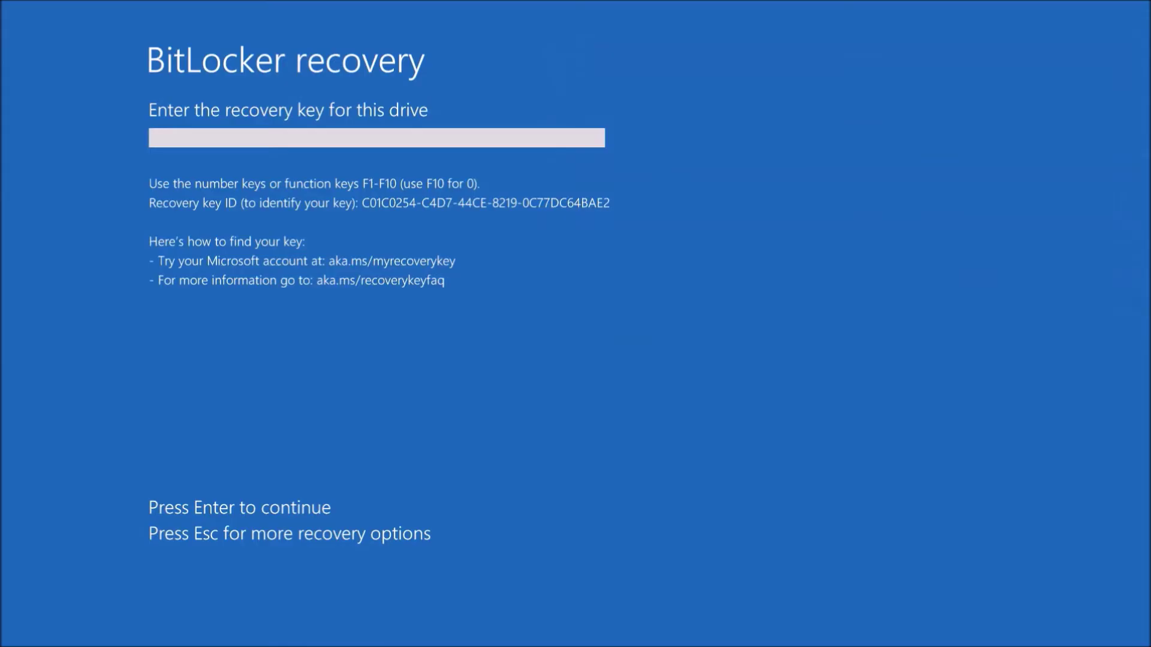
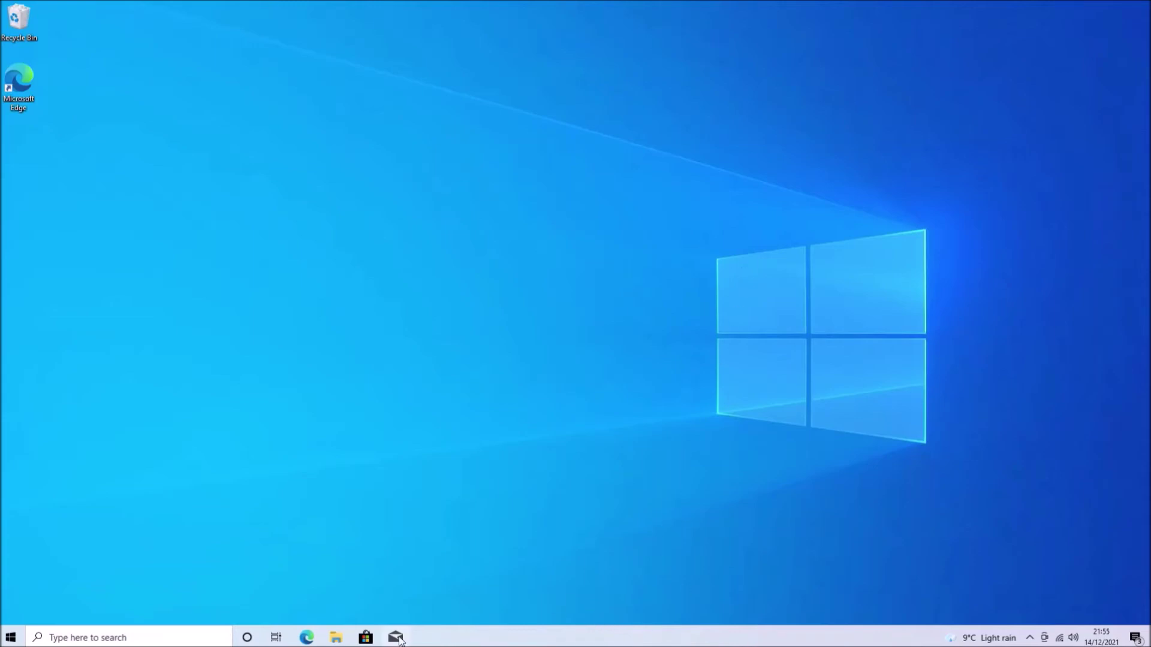
# Step: Enter the BitLocker recovery key to boot Windows, then open File Explorer
pyautogui.click(336, 638)
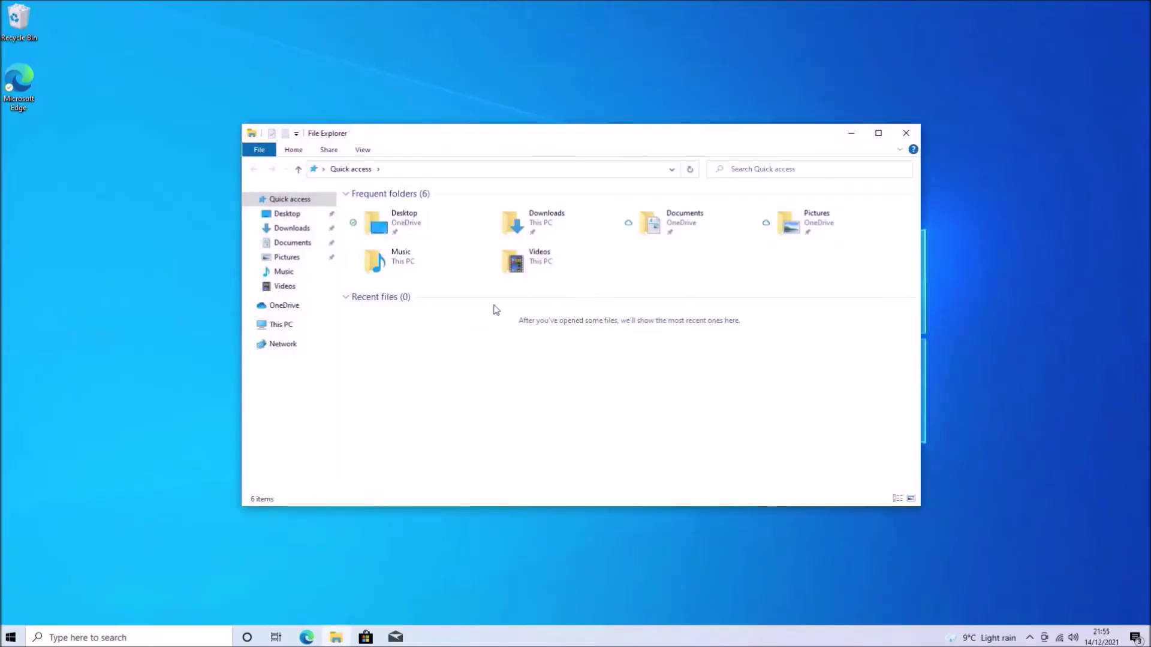
# Step: Launch the DellTpm1.2_Fw5.81.2.1_V5_64 firmware updater from Downloads with administrator approval
pyautogui.doubleClick(542, 236)
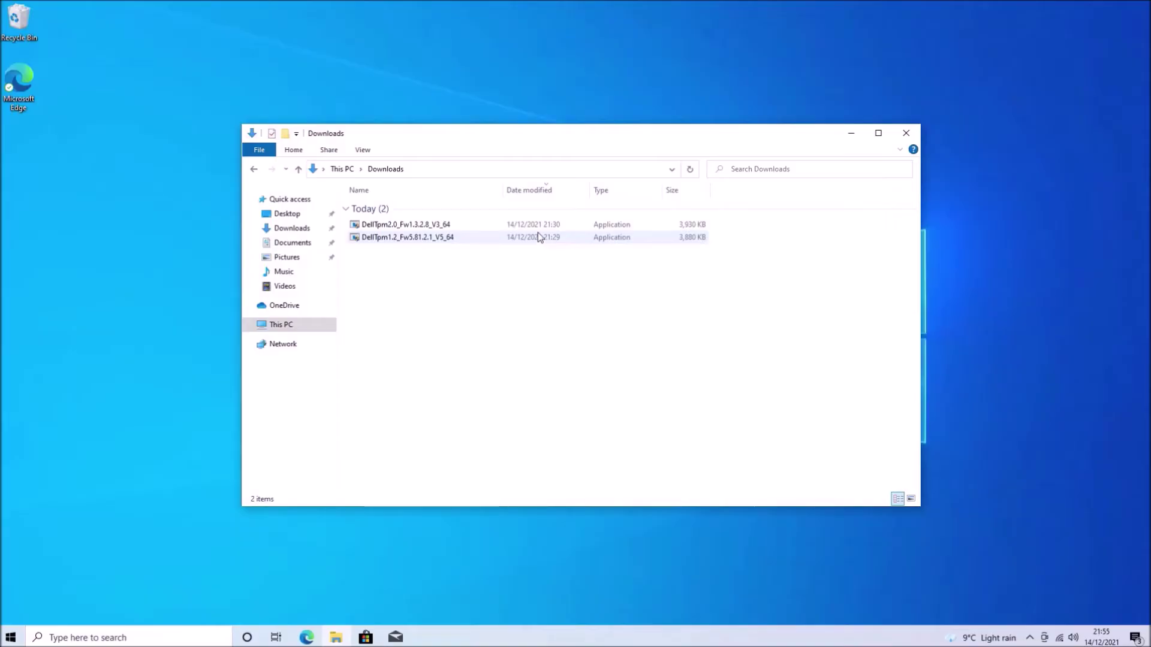
pyautogui.click(535, 230)
pyautogui.doubleClick(531, 236)
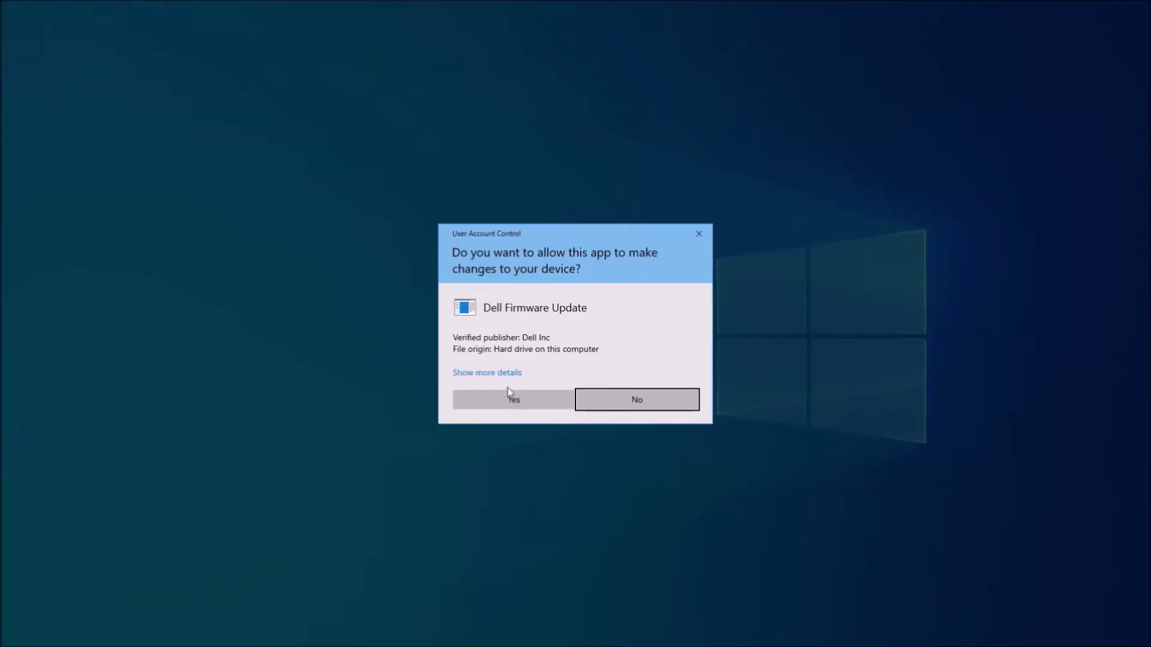
pyautogui.click(507, 400)
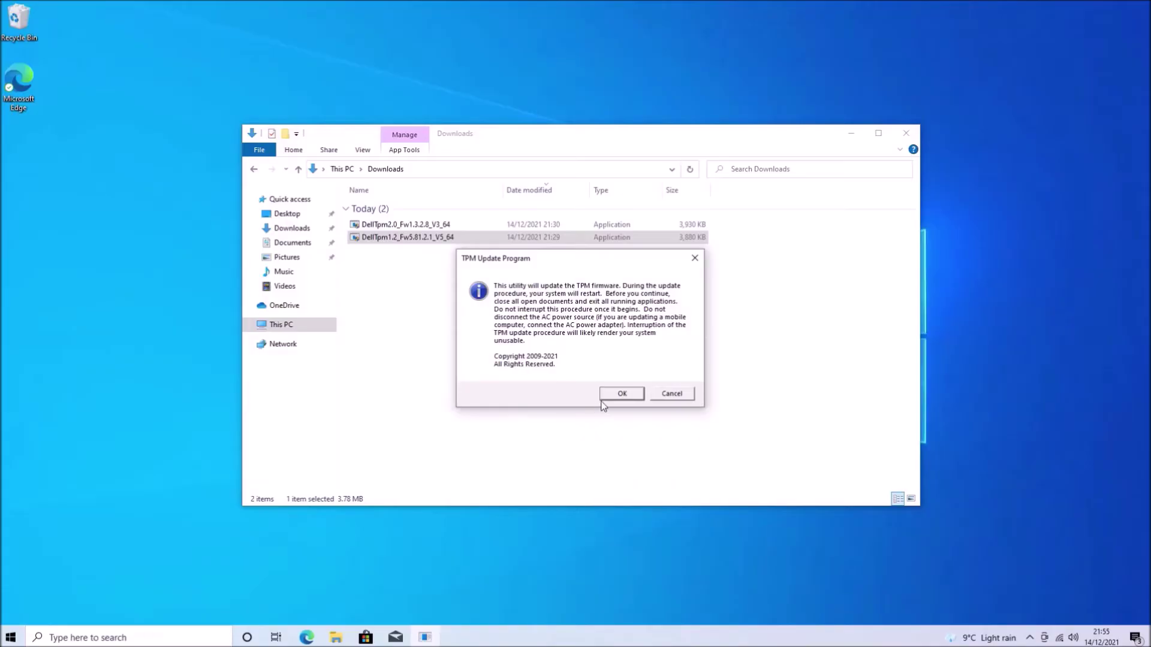
# Step: Accept the introduction, confirm replacing TPM 2.0 with TPM 1.2, and acknowledge the ownership notice
pyautogui.click(610, 395)
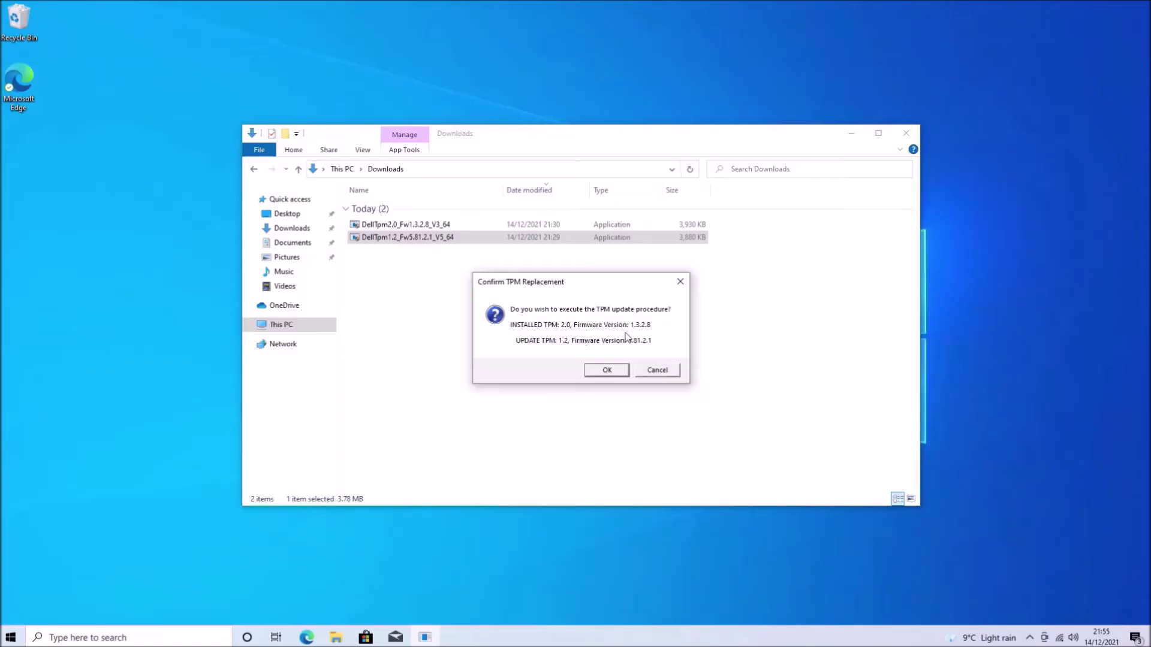
pyautogui.click(621, 372)
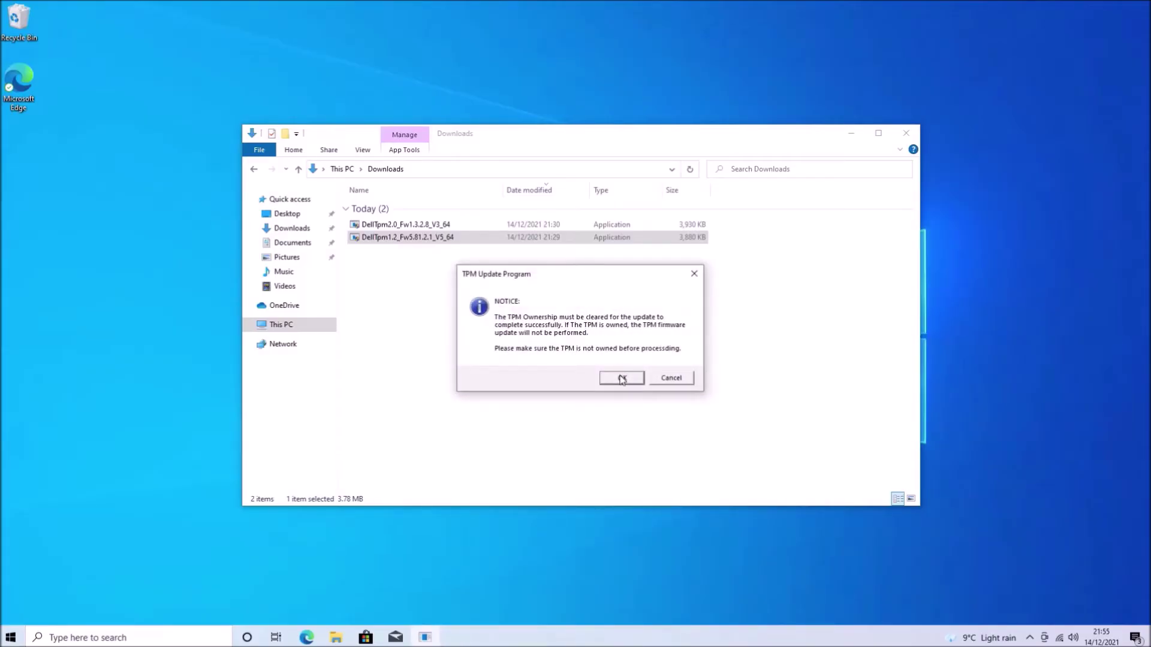
pyautogui.click(622, 377)
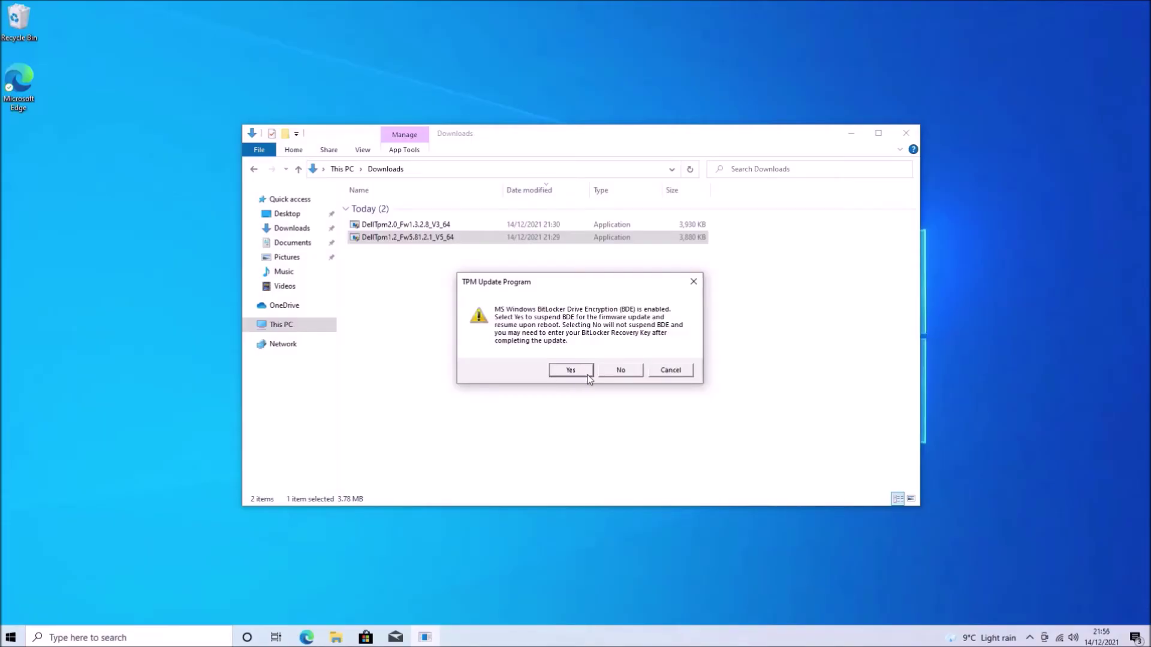
# Step: Answer the BitLocker warning so the 5.81.2.1 firmware flashes and the PC restarts into BIOS Setup
pyautogui.click(609, 373)
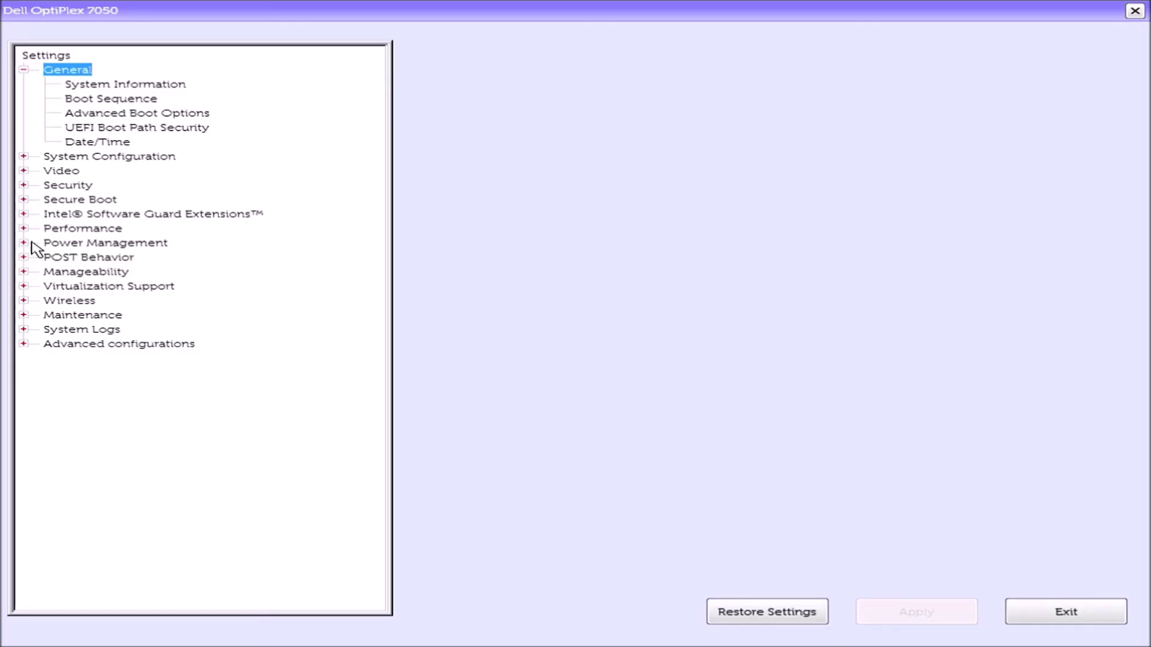
# Step: Check TPM 1.2 Security under Security, showing TPM On but disabled, then exit BIOS Setup
pyautogui.click(24, 185)
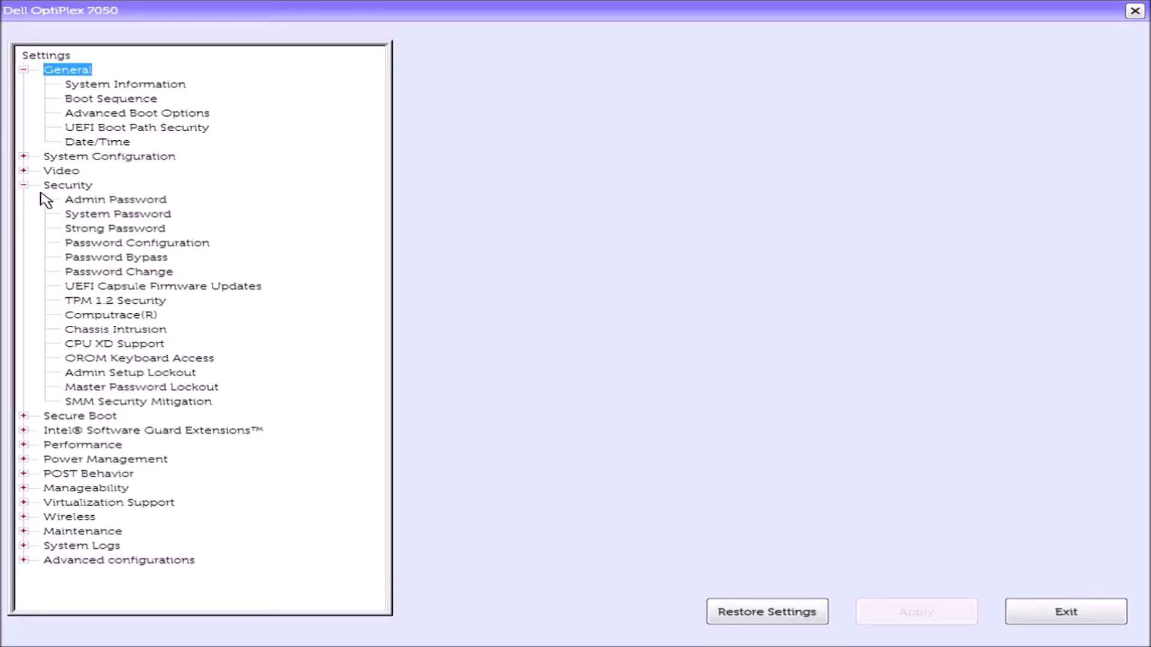
pyautogui.click(160, 302)
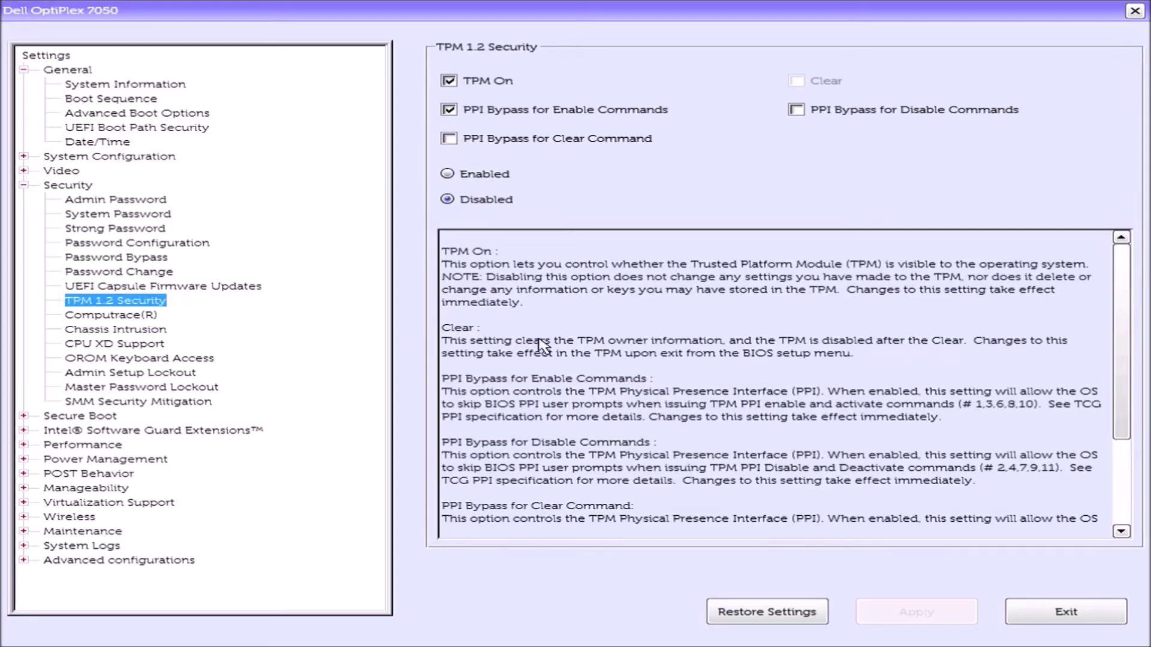
pyautogui.click(1048, 619)
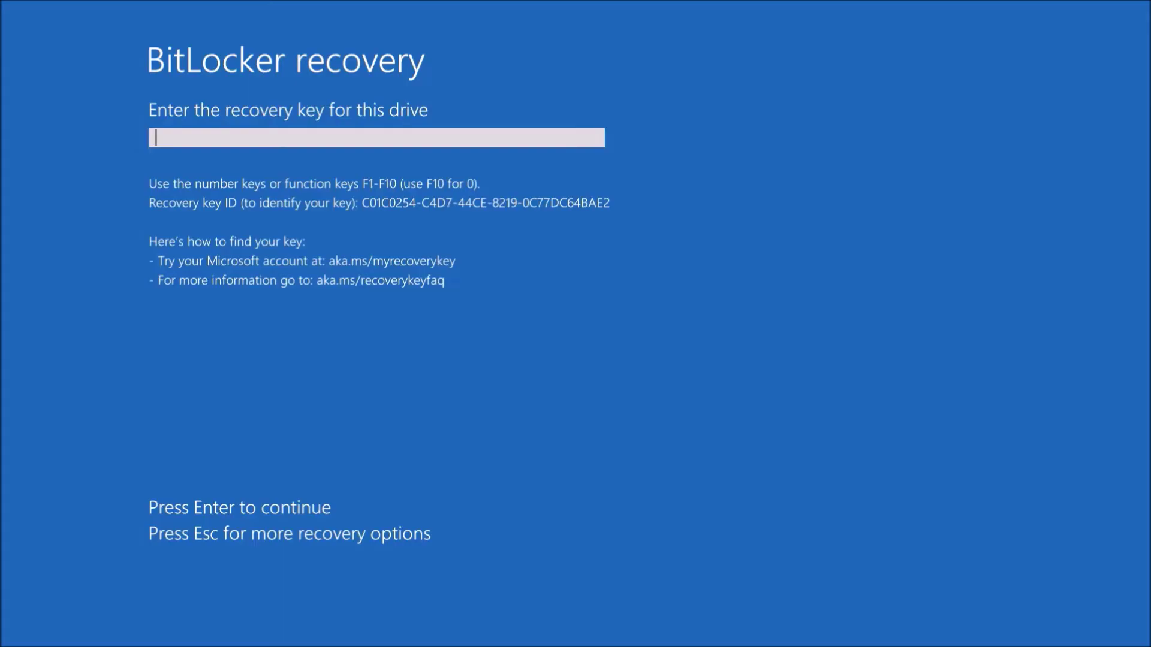
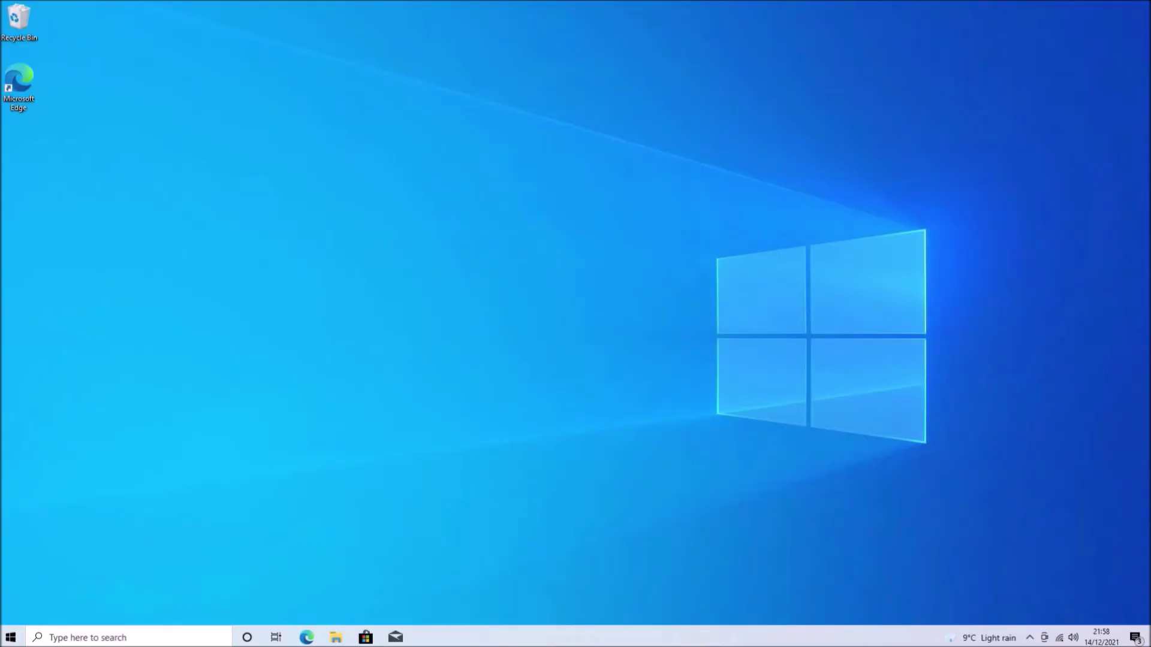
# Step: Run Get-TPM in an admin PowerShell to confirm TPM 1.2 version 5.81, then close it
pyautogui.rightClick(11, 637)
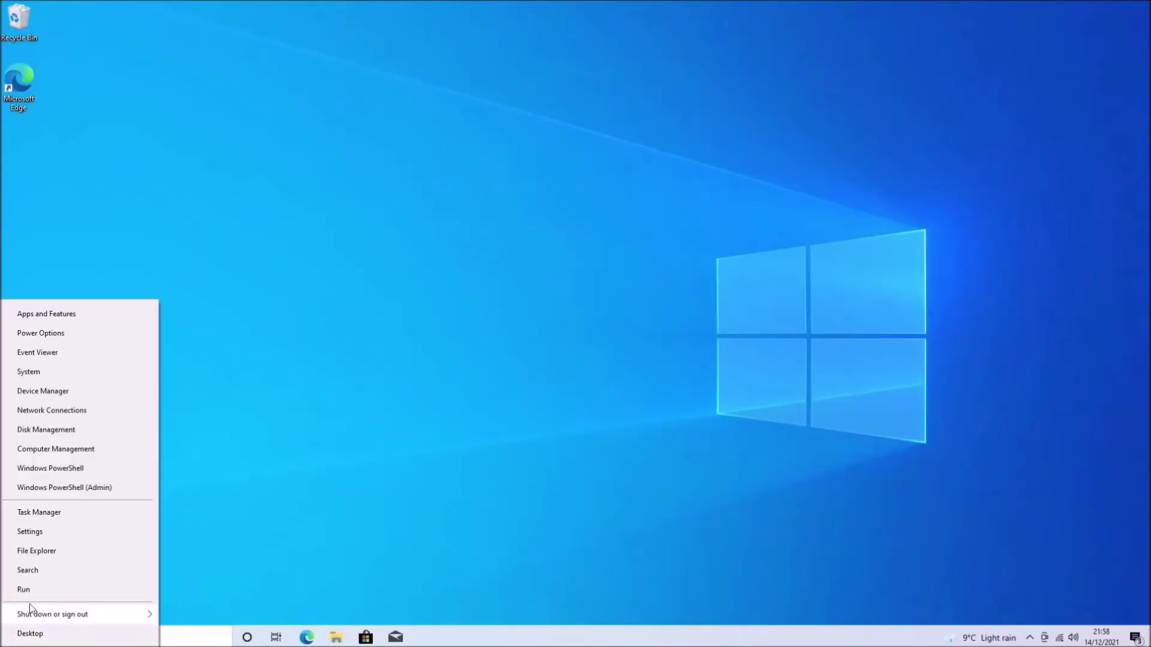
pyautogui.click(95, 485)
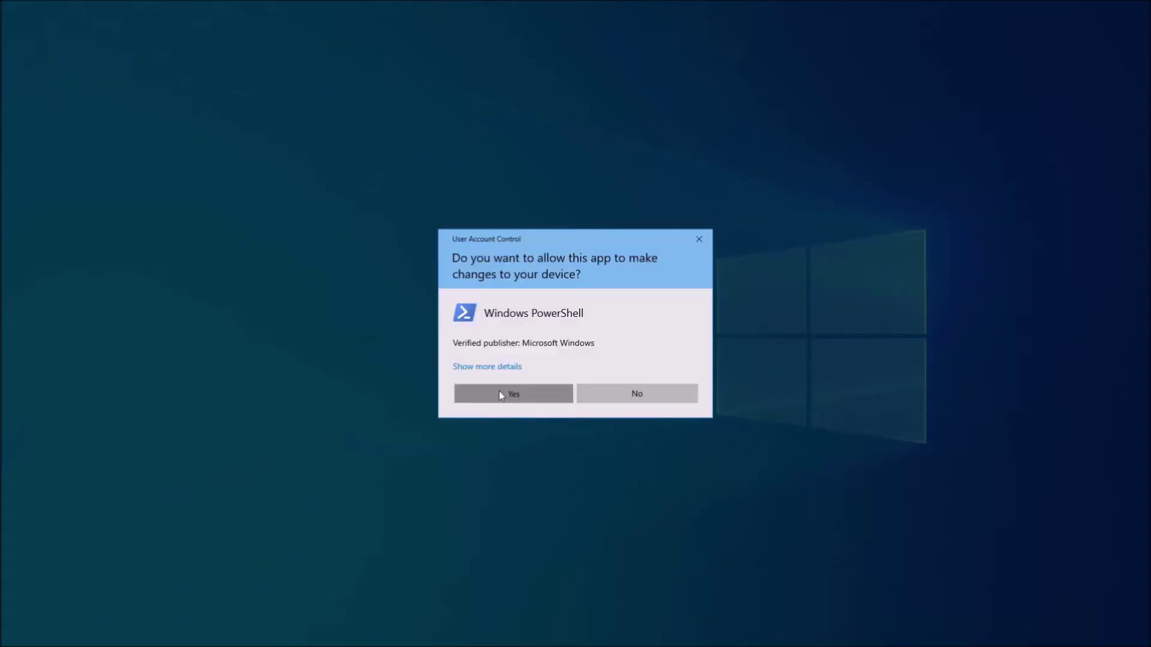
pyautogui.click(509, 393)
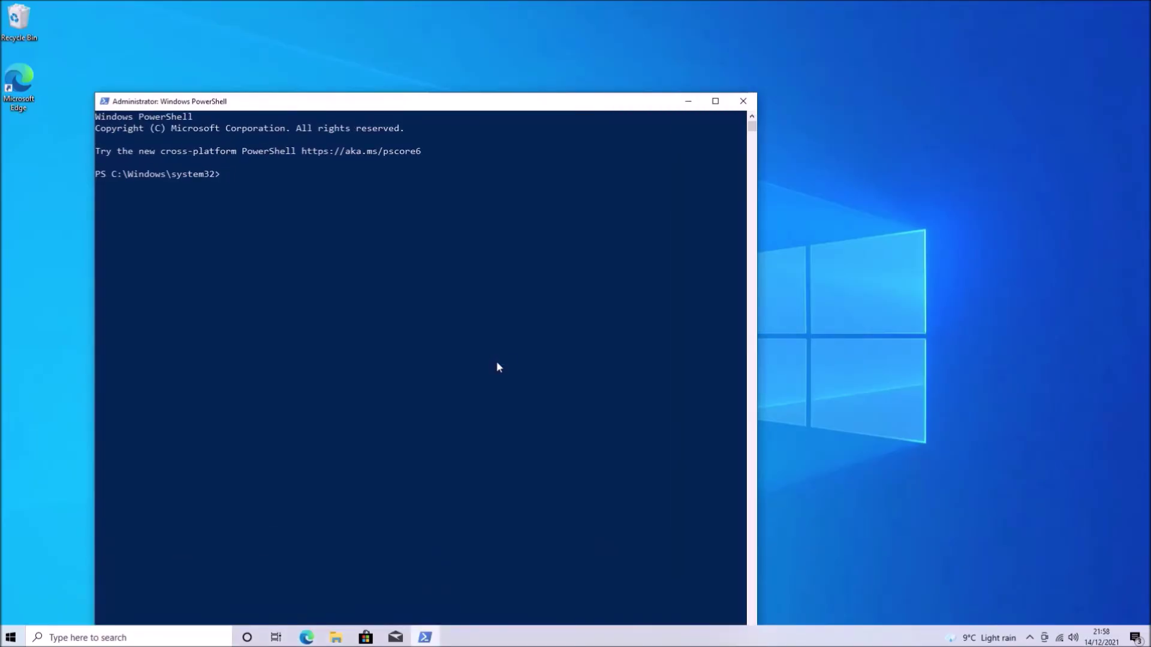
pyautogui.press('Up')
pyautogui.press('Up')
pyautogui.press('Return')
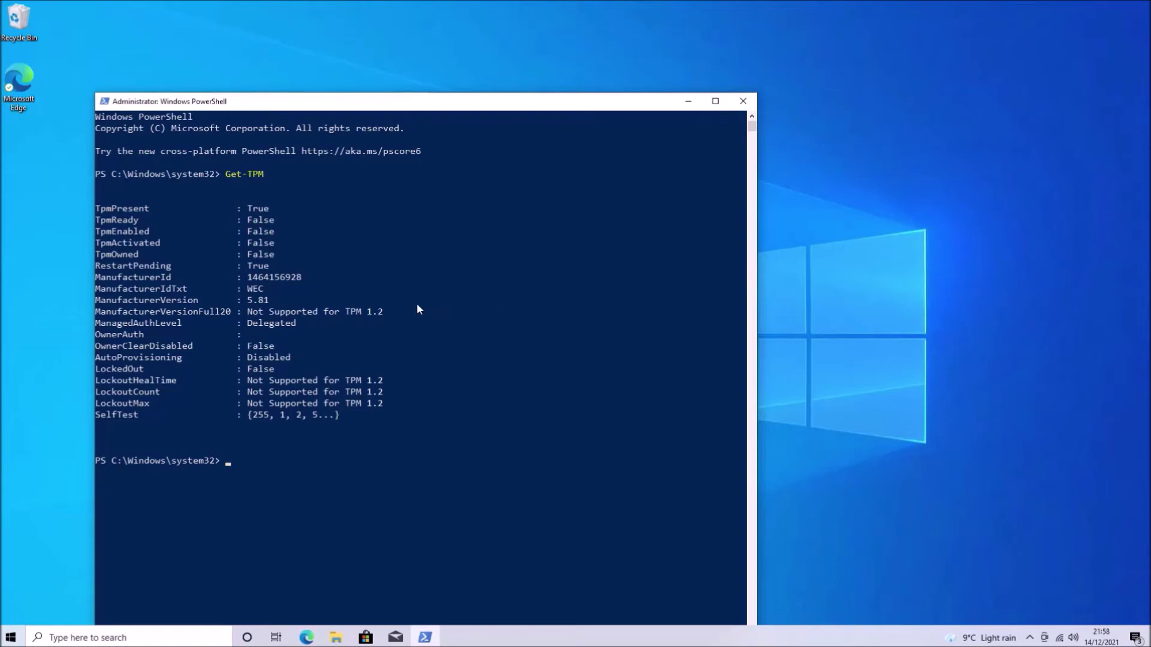
pyautogui.moveTo(369, 312); pyautogui.dragTo(49, 310)
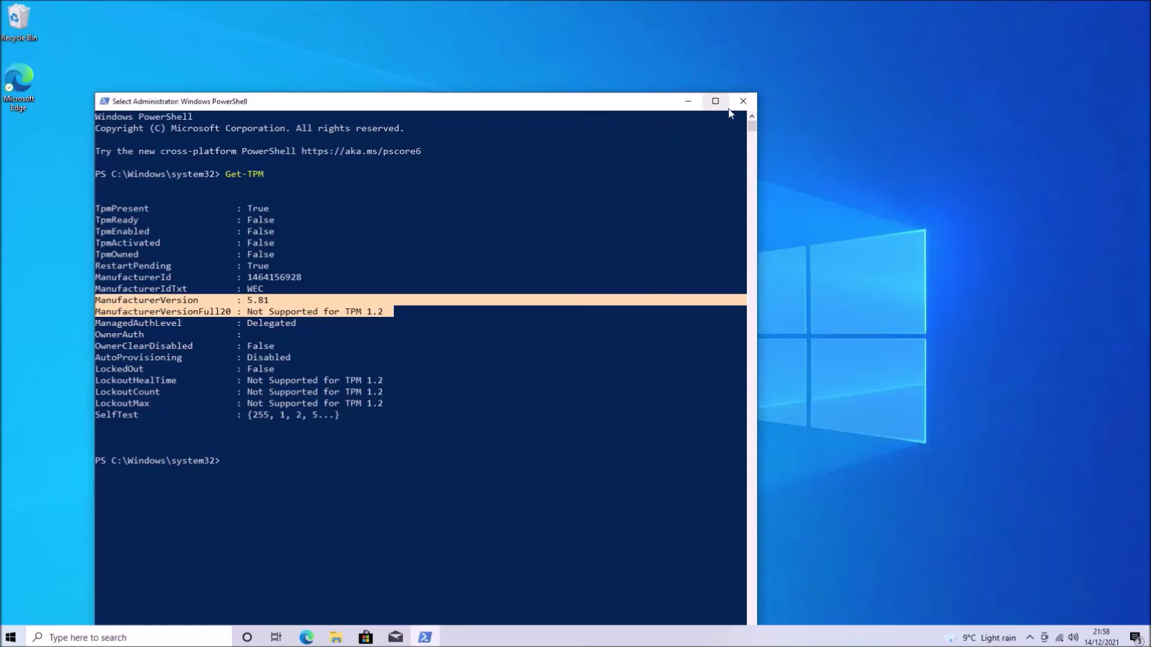
pyautogui.click(744, 100)
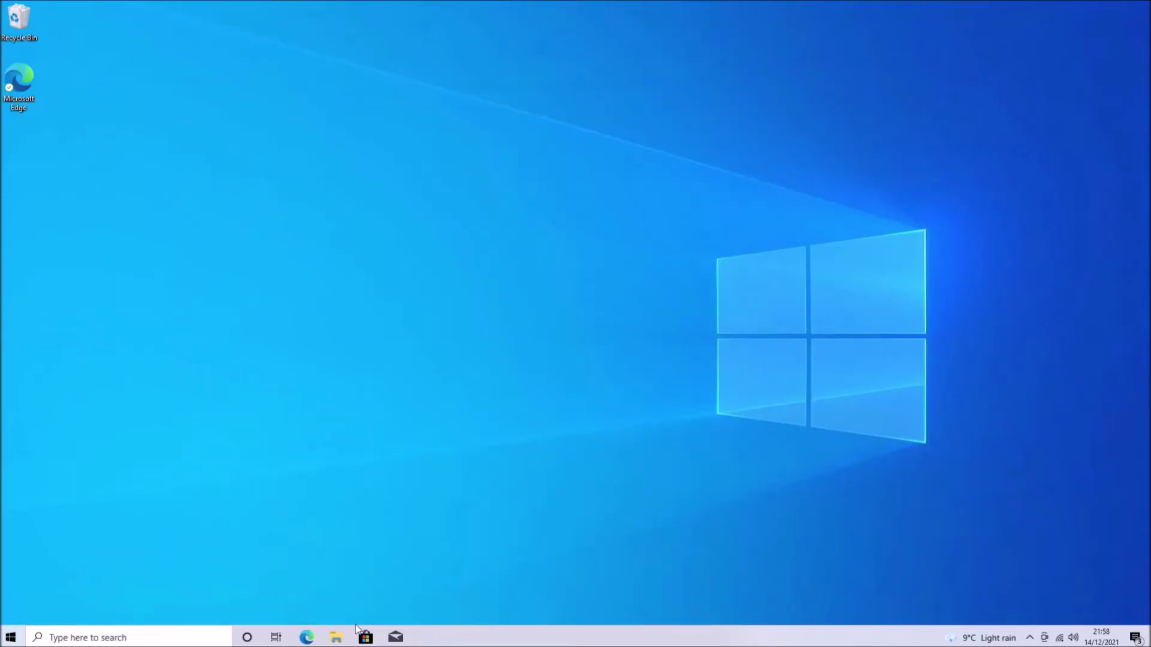
# Step: Launch the DellTpm2.0_Fw1.3.2.8_V3_64 firmware updater from Downloads with administrator approval
pyautogui.click(336, 637)
pyautogui.doubleClick(573, 225)
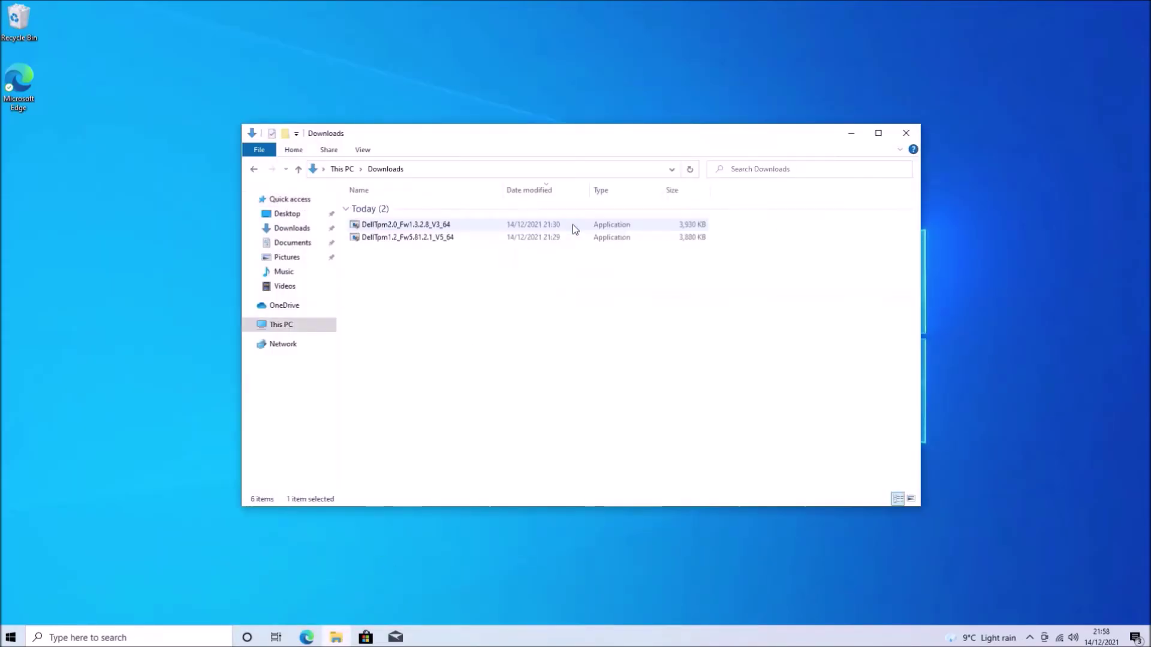
pyautogui.doubleClick(573, 224)
pyautogui.click(516, 400)
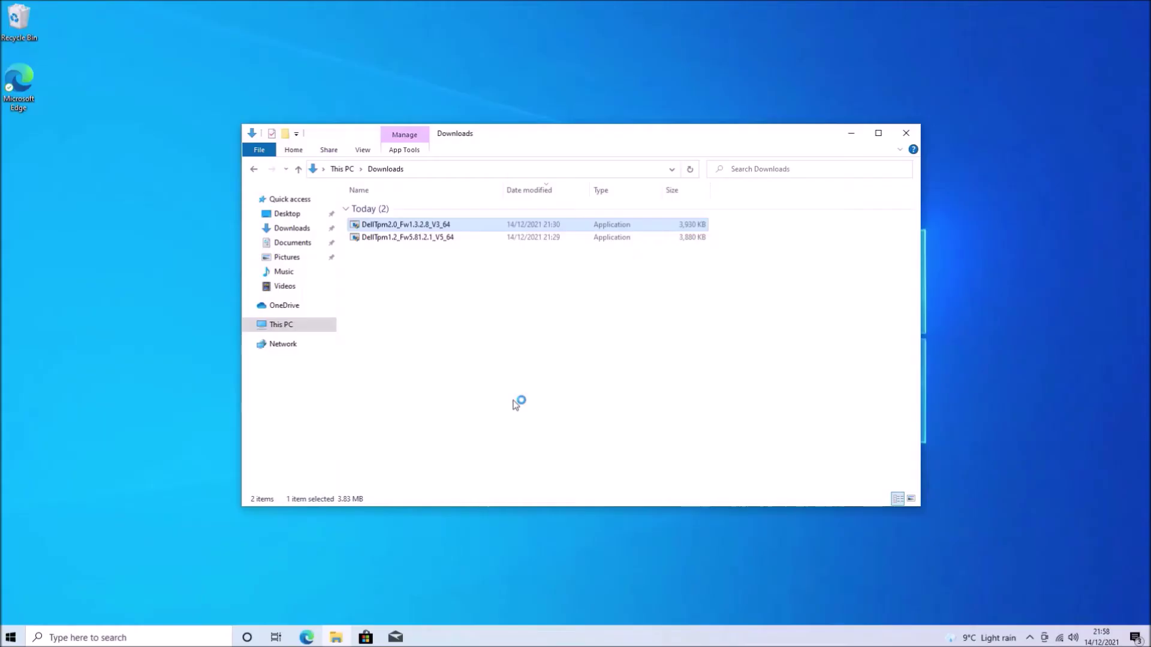
# Step: Confirm replacing TPM 1.2 with TPM 2.0 and proceed without suspending BitLocker
pyautogui.click(847, 135)
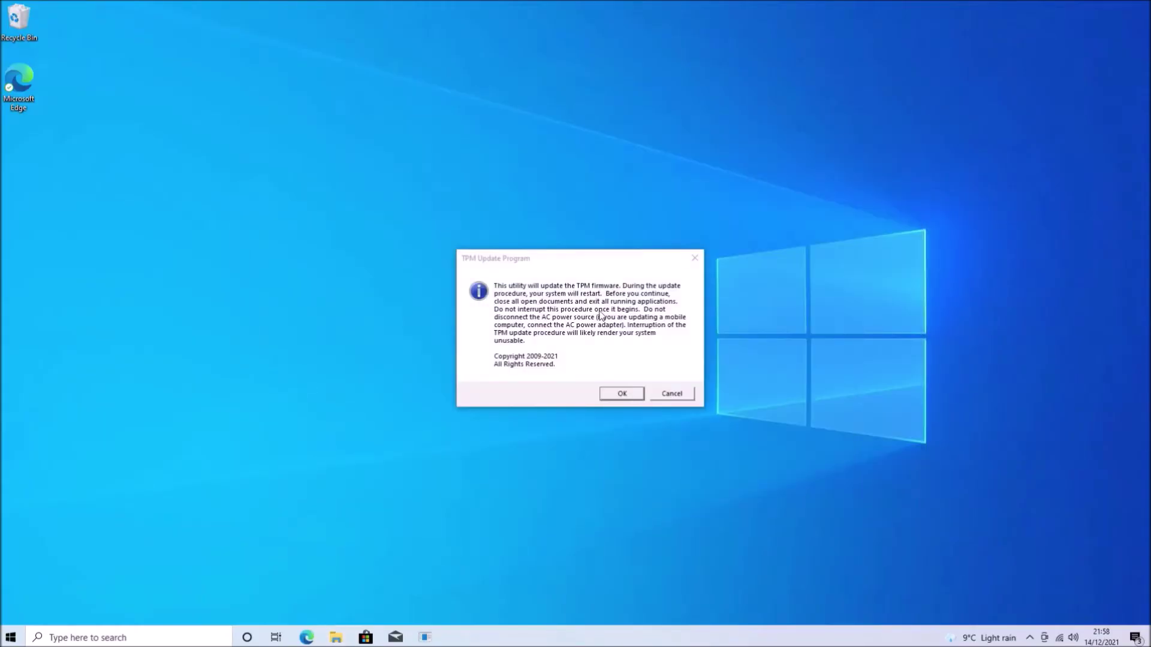
pyautogui.click(610, 394)
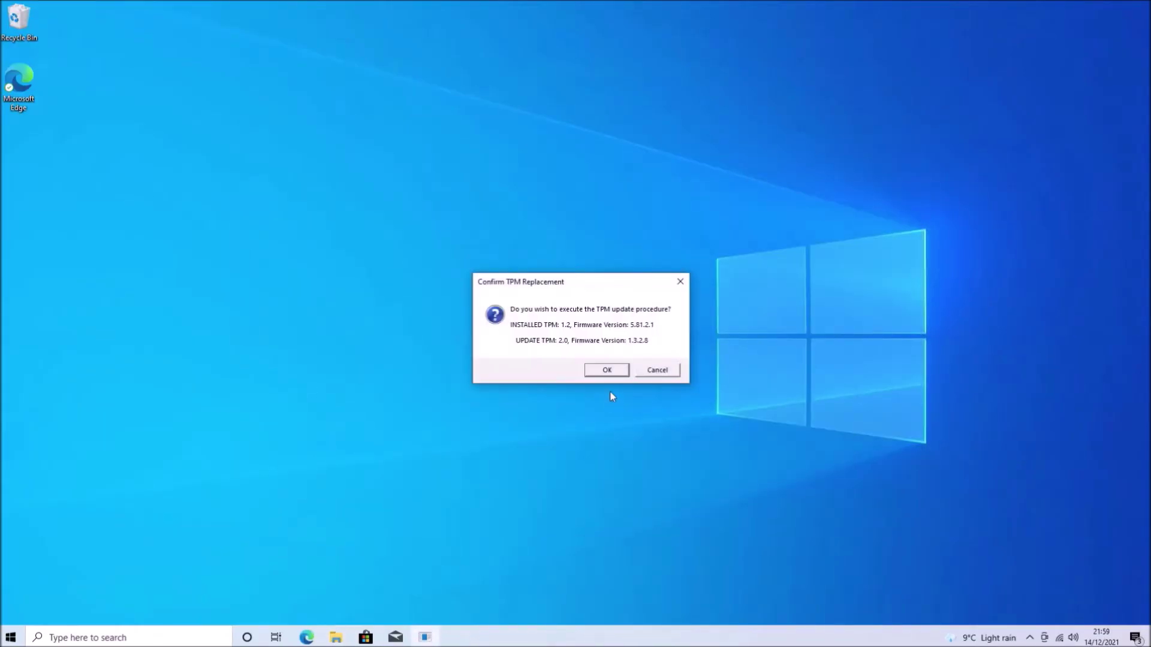
pyautogui.click(610, 371)
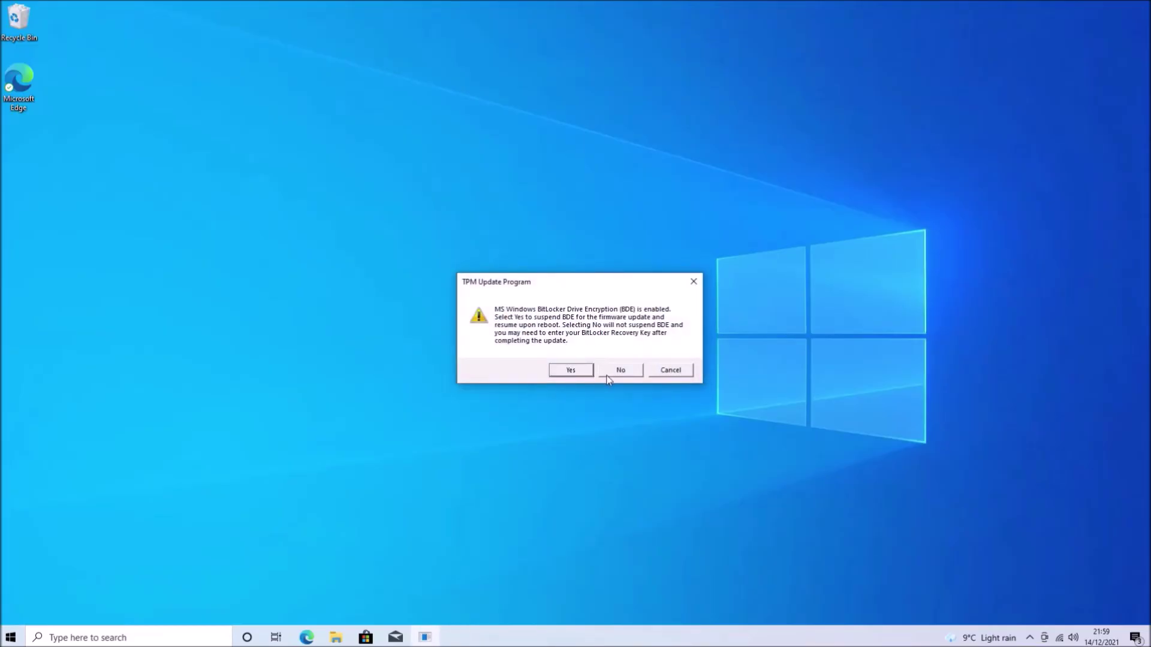
pyautogui.click(610, 371)
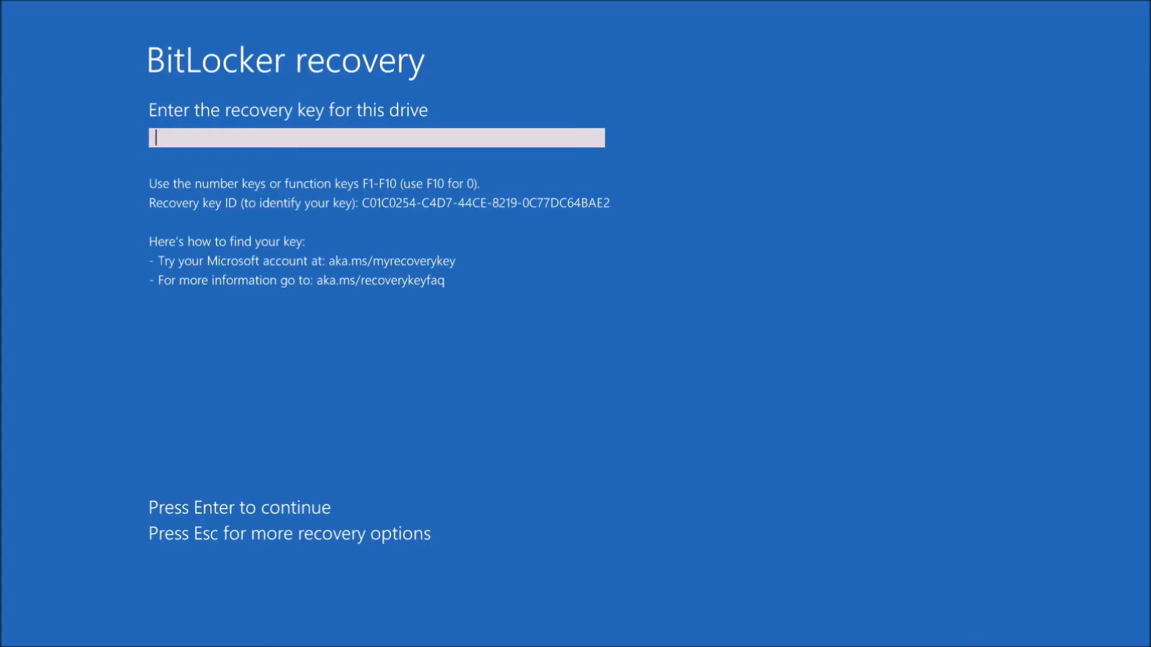
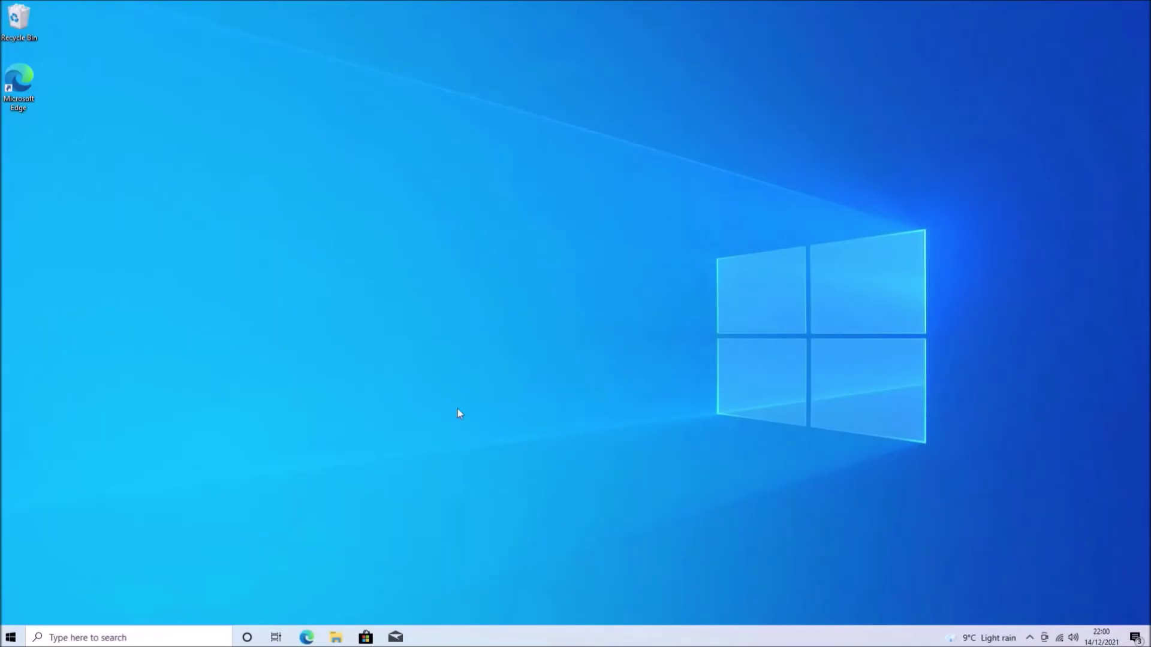
# Step: Unlock the drive with the BitLocker recovery key and open an admin PowerShell
pyautogui.rightClick(11, 638)
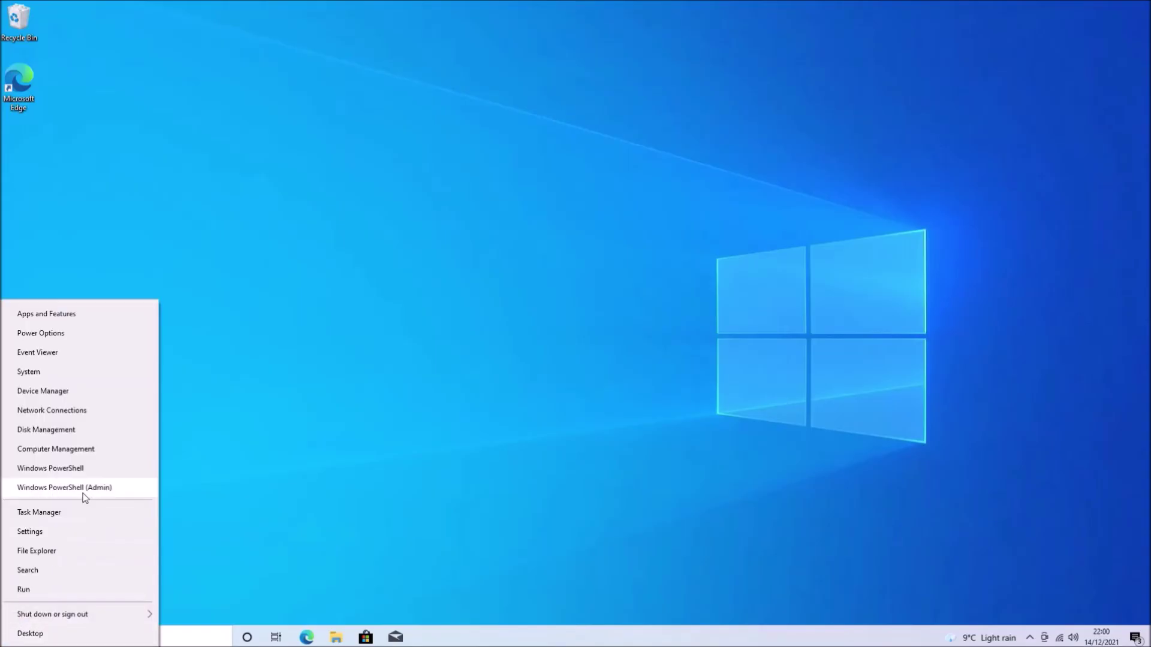
pyautogui.click(83, 491)
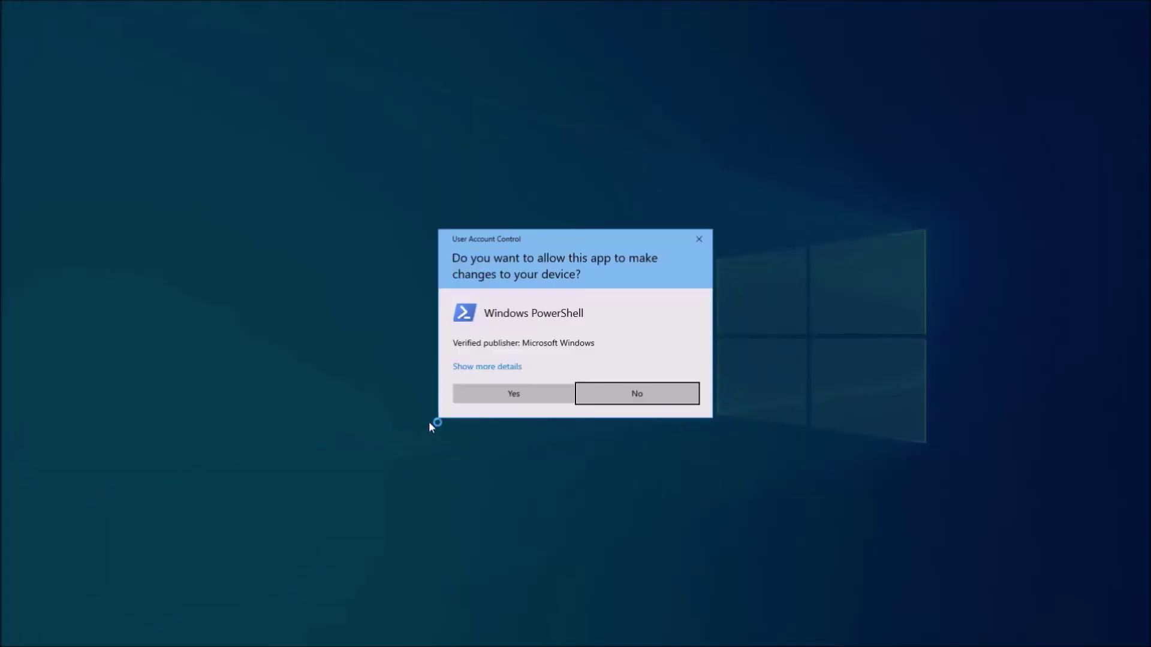
pyautogui.click(476, 397)
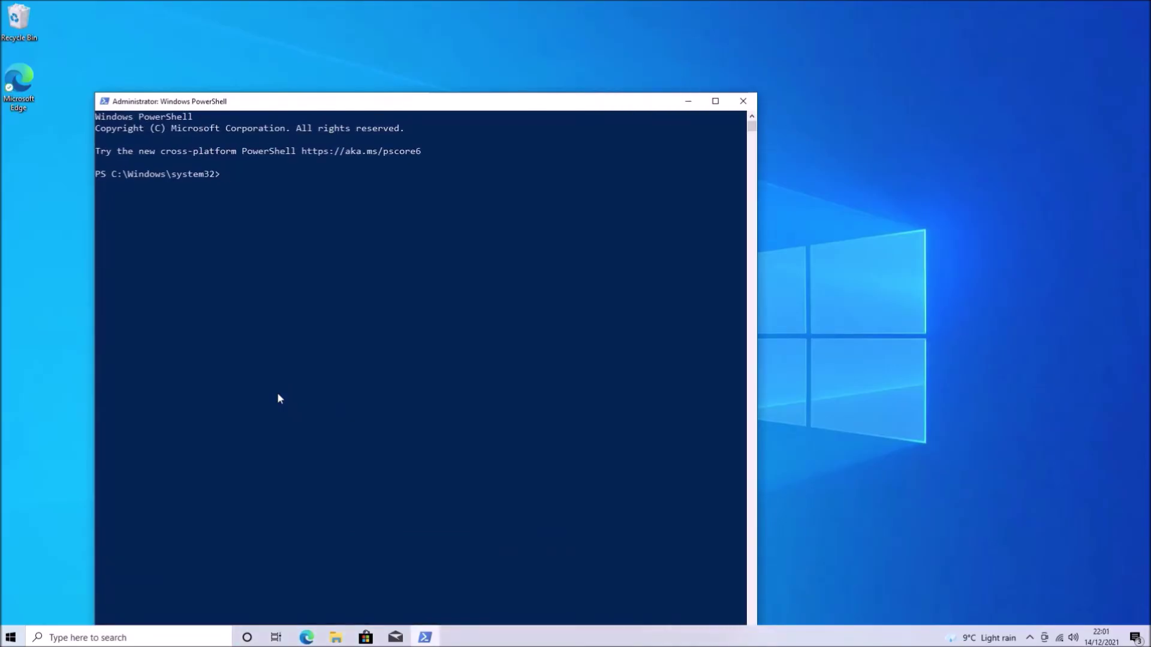
# Step: Run Get-TPM and check the TpmReady : False line for the 1.3.2.8 firmware
pyautogui.write('Get-TPM')
pyautogui.press('Return')
pyautogui.moveTo(285, 219); pyautogui.dragTo(57, 220)
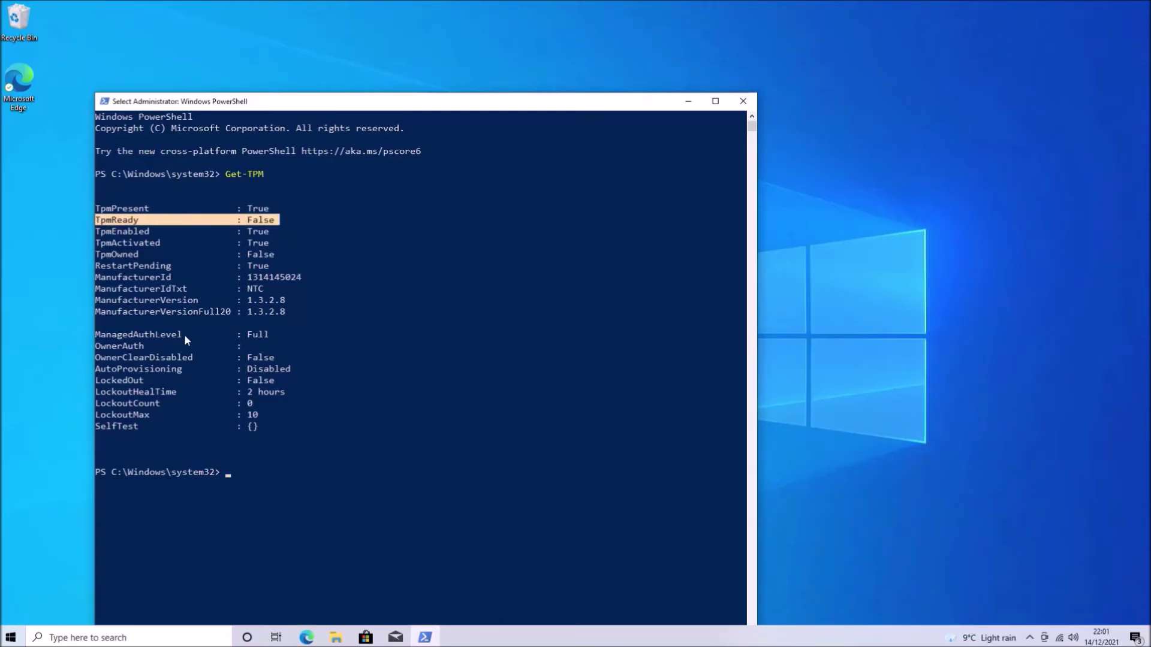
pyautogui.click(206, 364)
# Step: Run Enable-TPMAutoProvisioning, close PowerShell, and begin restarting into BIOS Setup
pyautogui.write('Disable-TPMAutoProvisioning')
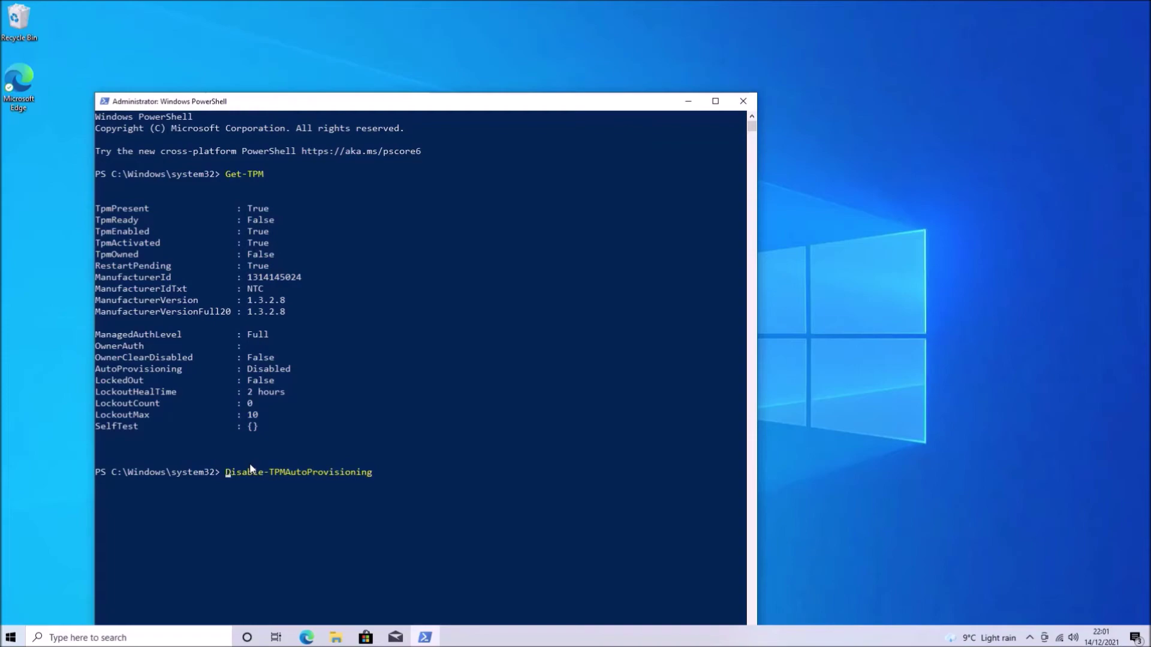
pyautogui.press('Delete')
pyautogui.press('Delete')
pyautogui.press('Delete')
pyautogui.write('En')
pyautogui.press('Return')
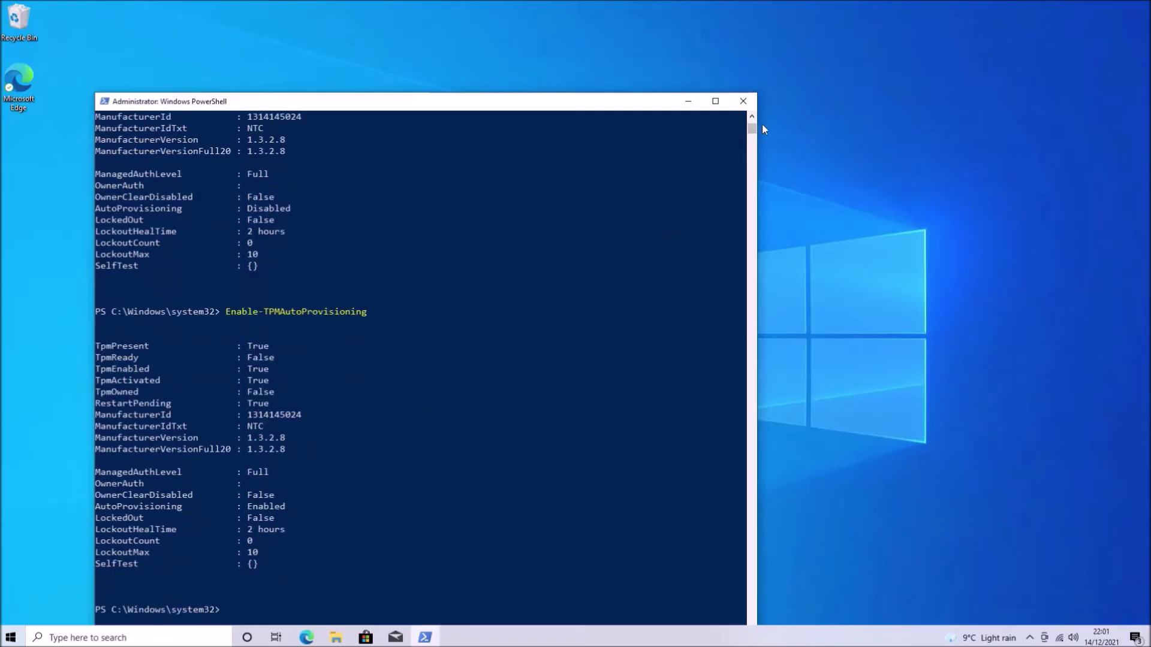
pyautogui.click(743, 101)
pyautogui.rightClick(12, 637)
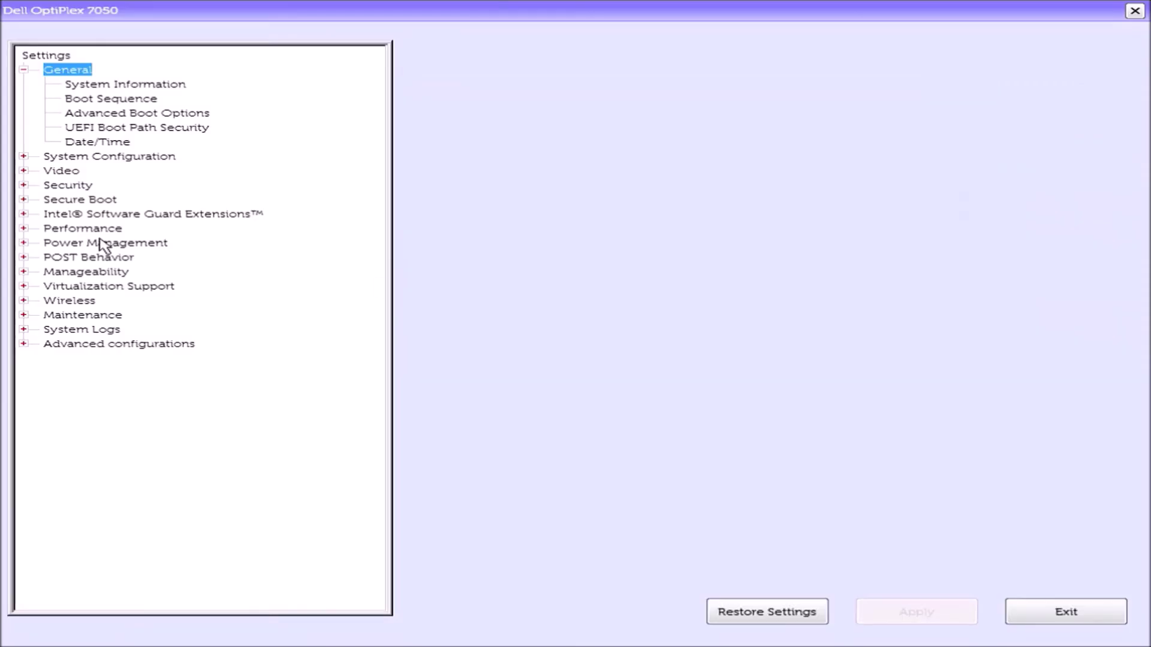
# Step: Set TPM 2.0 Security to Enabled, tick Clear and confirm it, then apply the changes
pyautogui.click(23, 185)
pyautogui.click(144, 303)
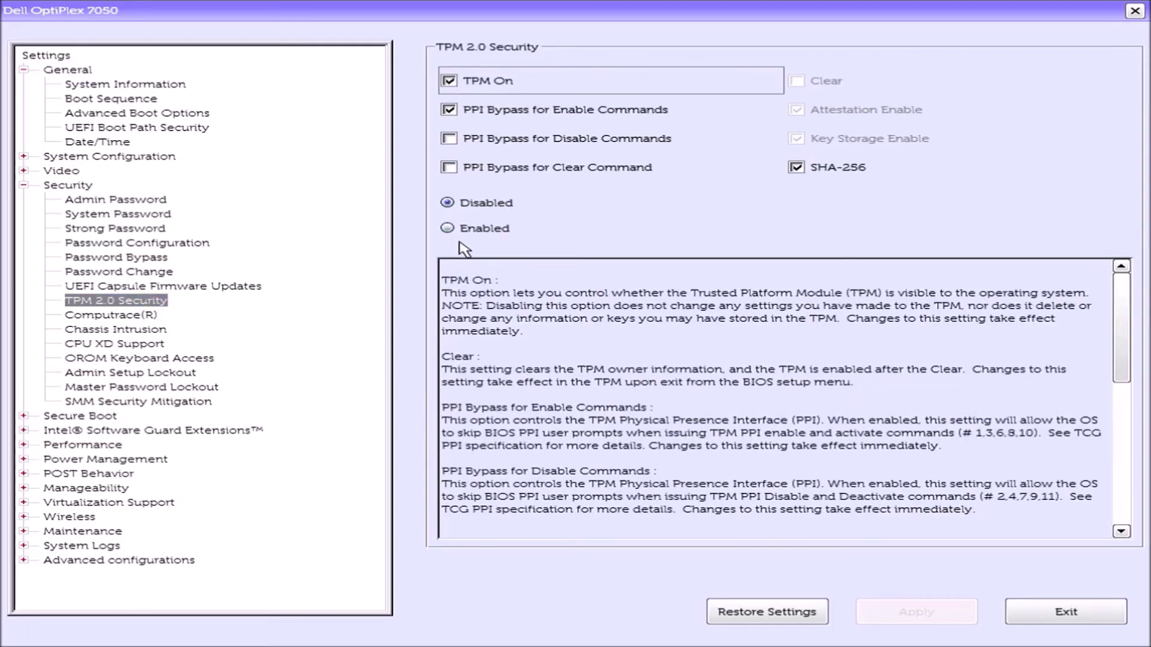
pyautogui.click(450, 227)
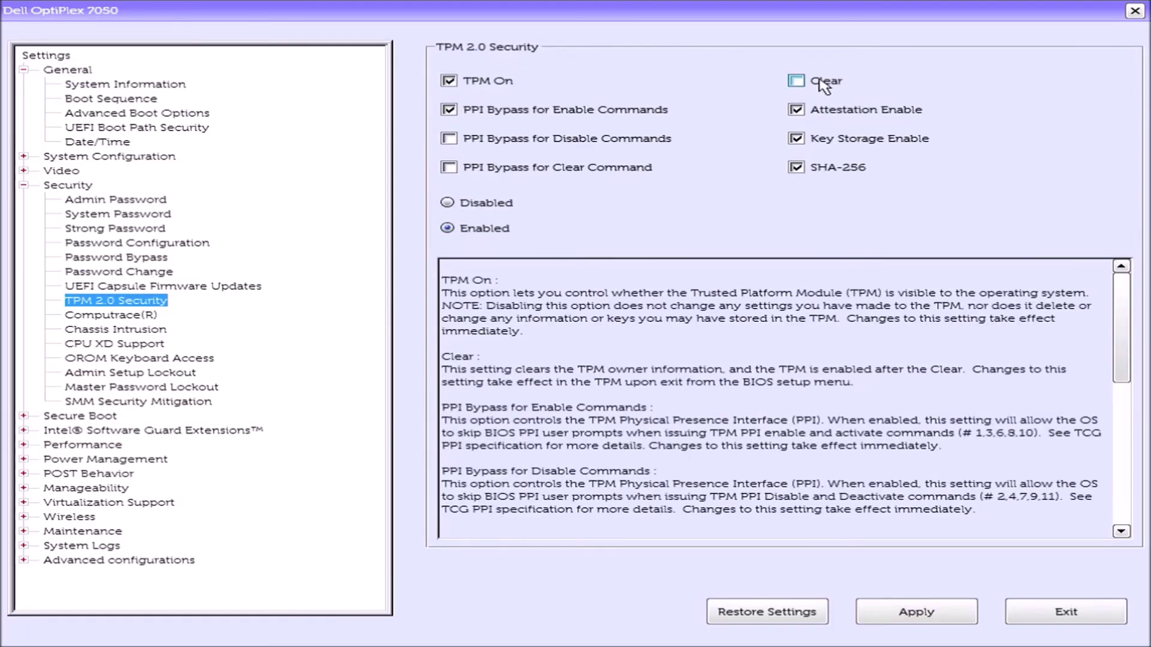
pyautogui.click(821, 84)
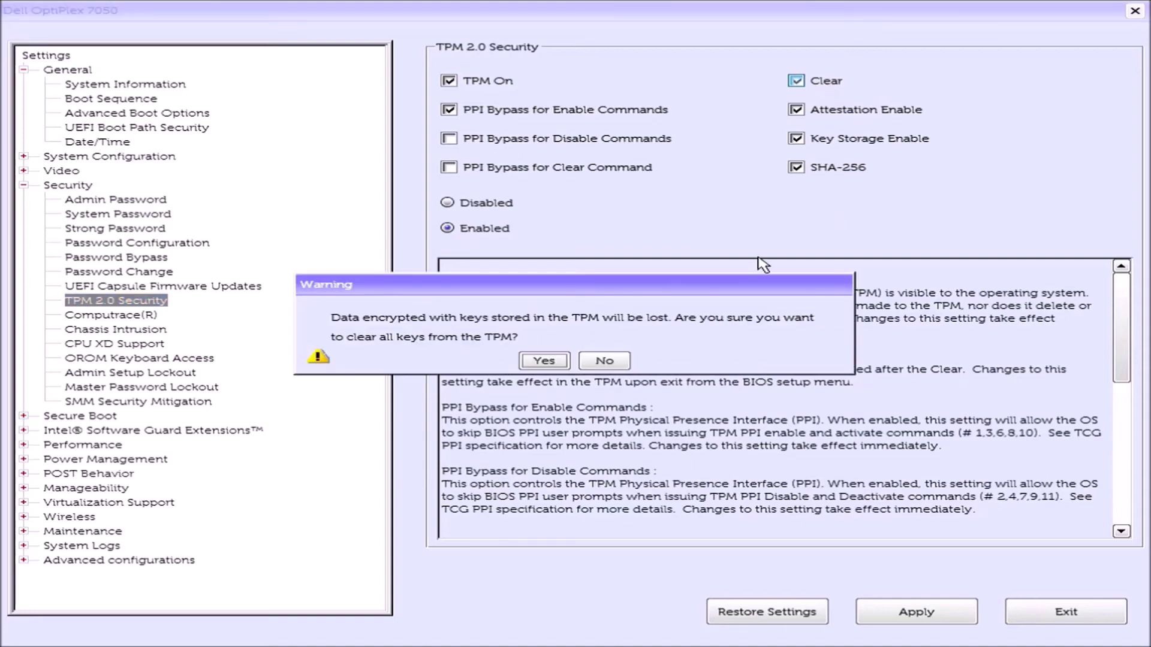
pyautogui.click(516, 360)
pyautogui.click(929, 612)
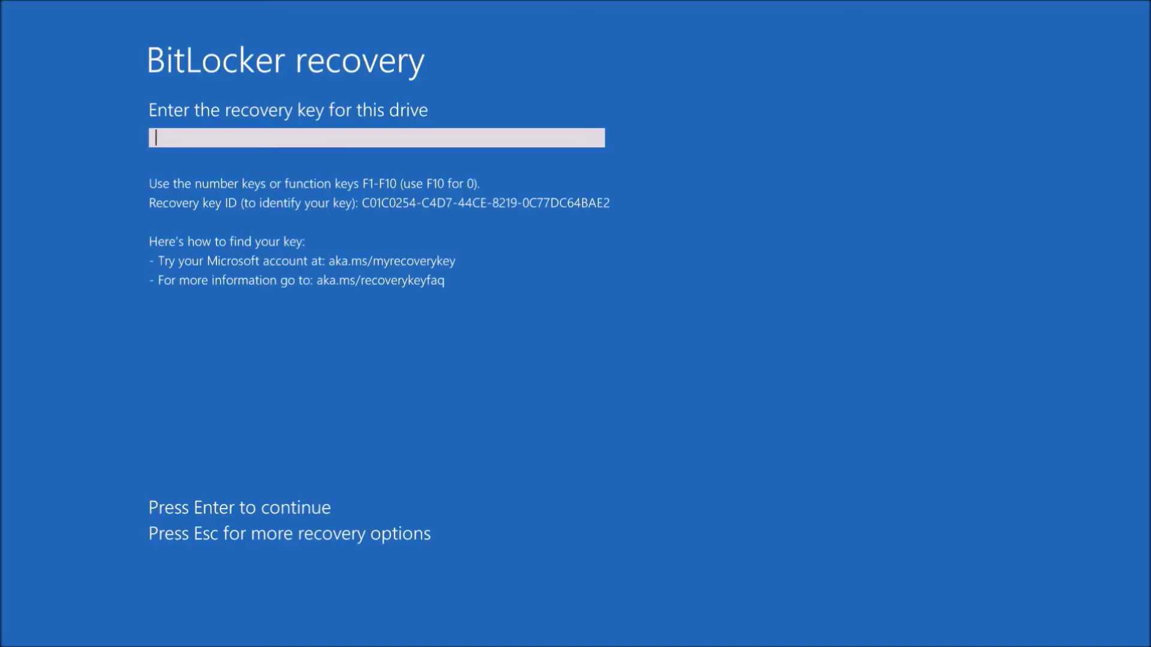
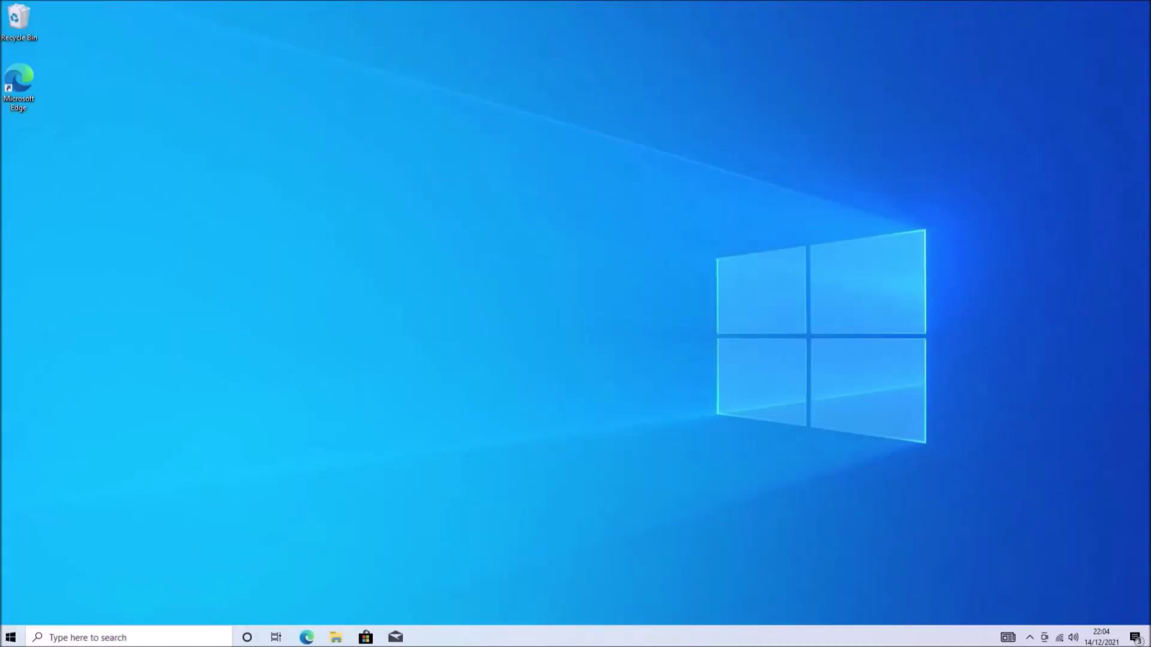
# Step: Unlock the drive with the BitLocker recovery key and open an admin PowerShell
pyautogui.rightClick(11, 637)
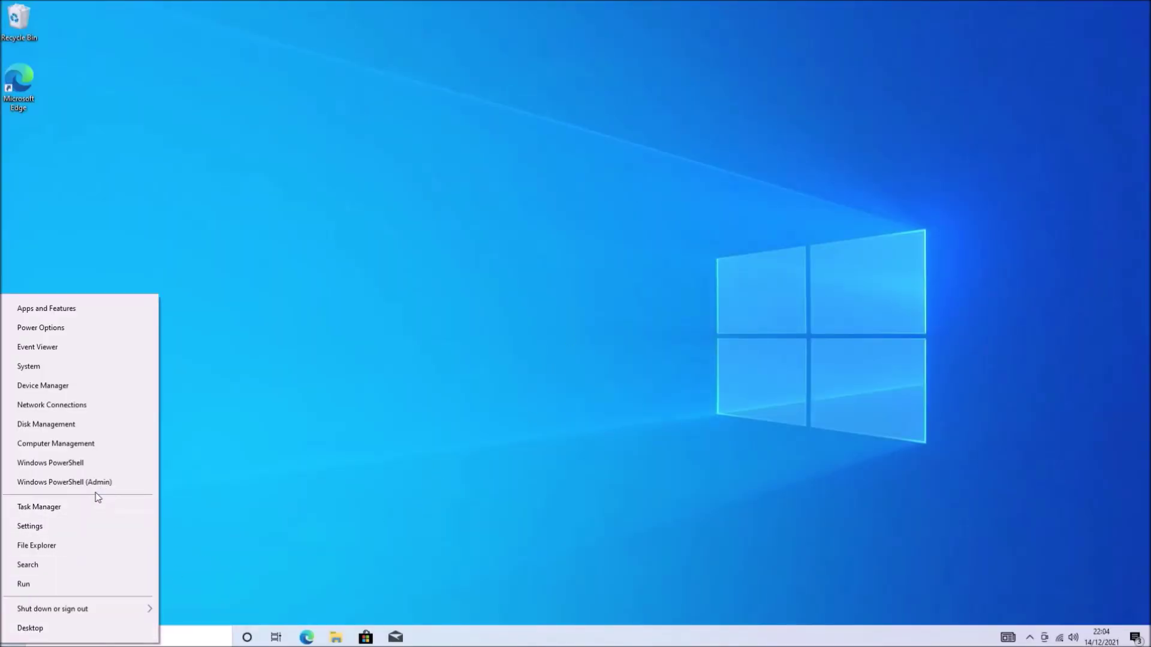
pyautogui.click(65, 481)
pyautogui.click(465, 392)
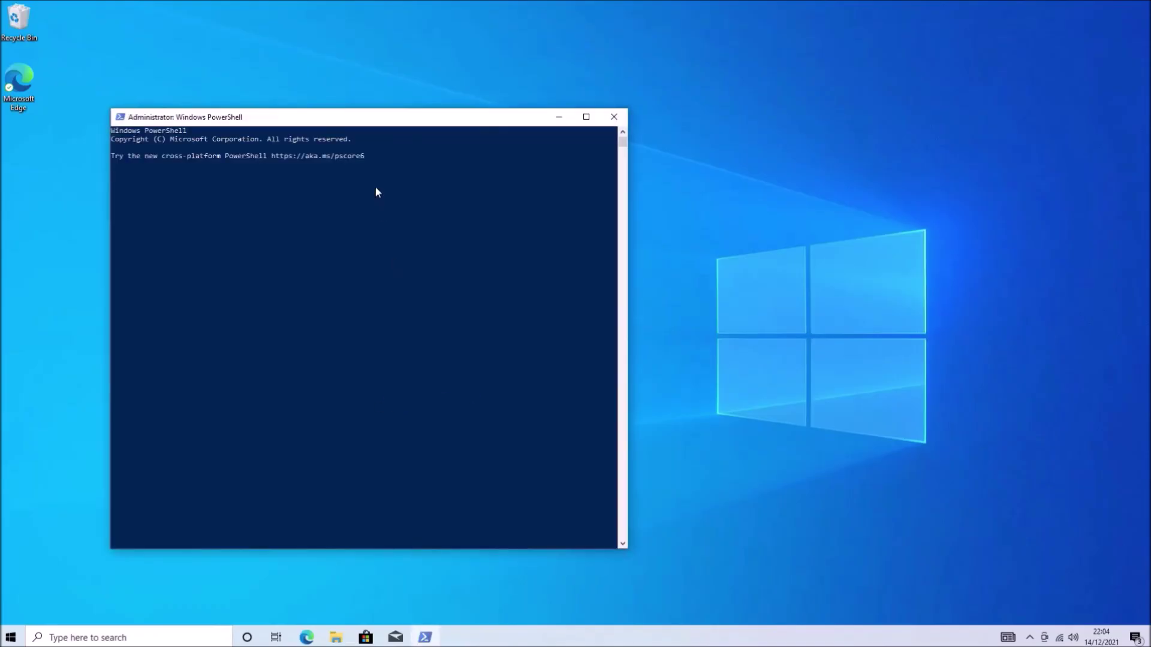
# Step: Run Enable-TPMAutoProvisioning, showing the TPM enabled and activated but unowned, then close PowerShell
pyautogui.write('Enable-TPMAutoProvisioning')
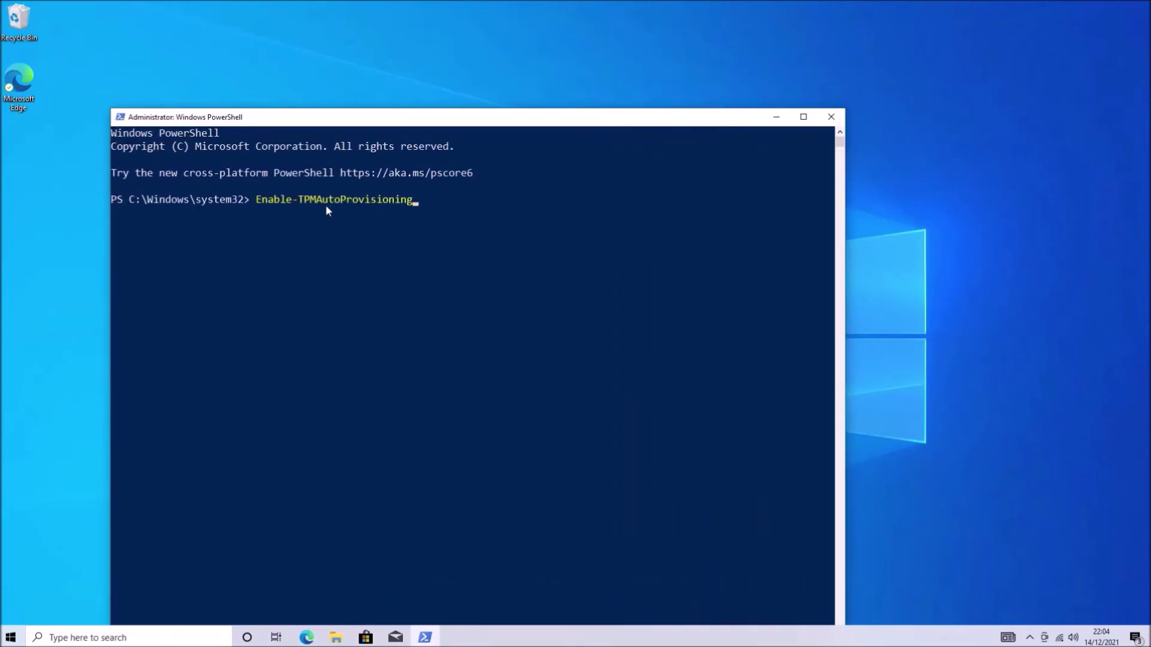
pyautogui.press('Return')
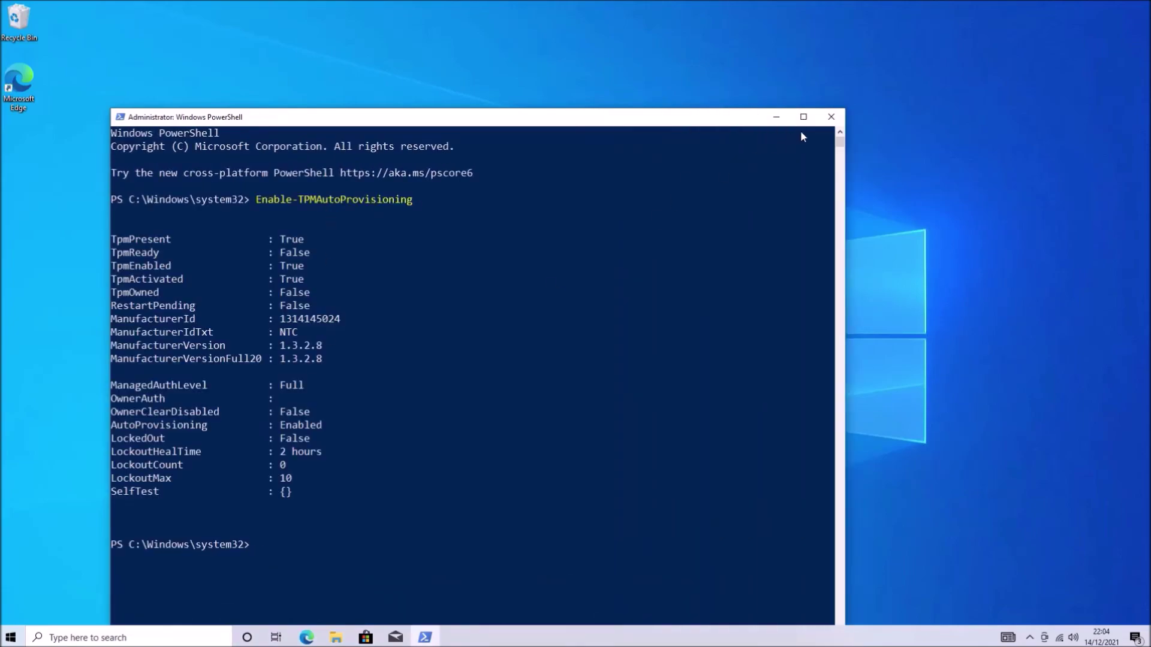
pyautogui.click(831, 117)
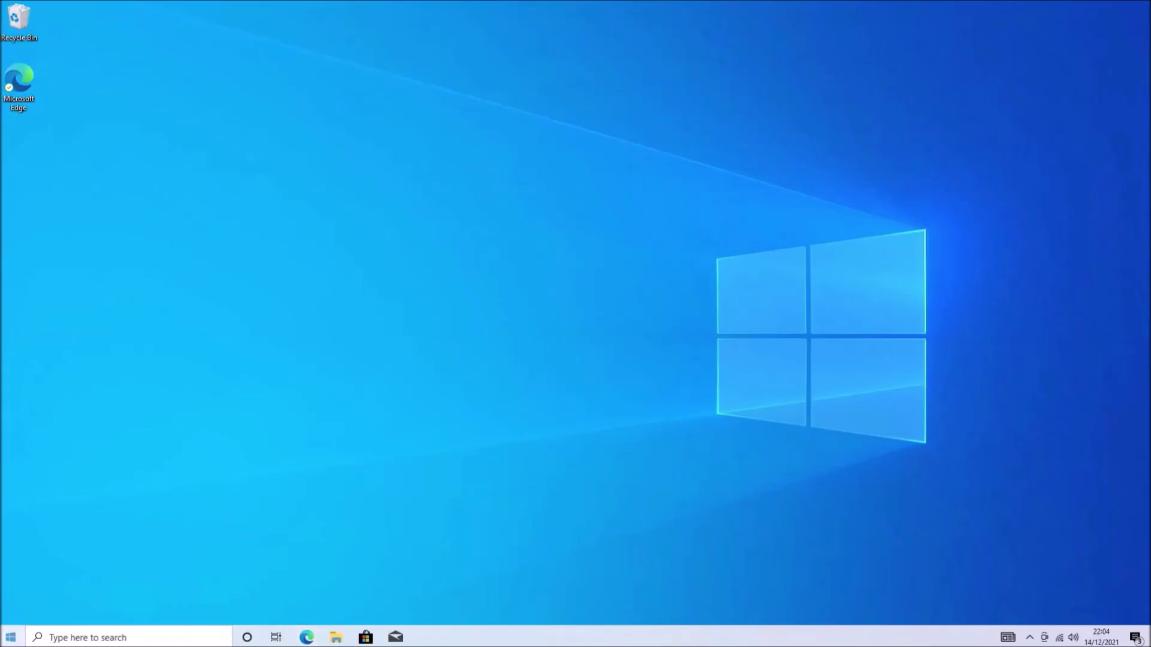
pyautogui.rightClick(10, 637)
# Step: Restart the PC and unlock the drive with the BitLocker recovery key
pyautogui.moveTo(54, 614)
pyautogui.click(203, 590)
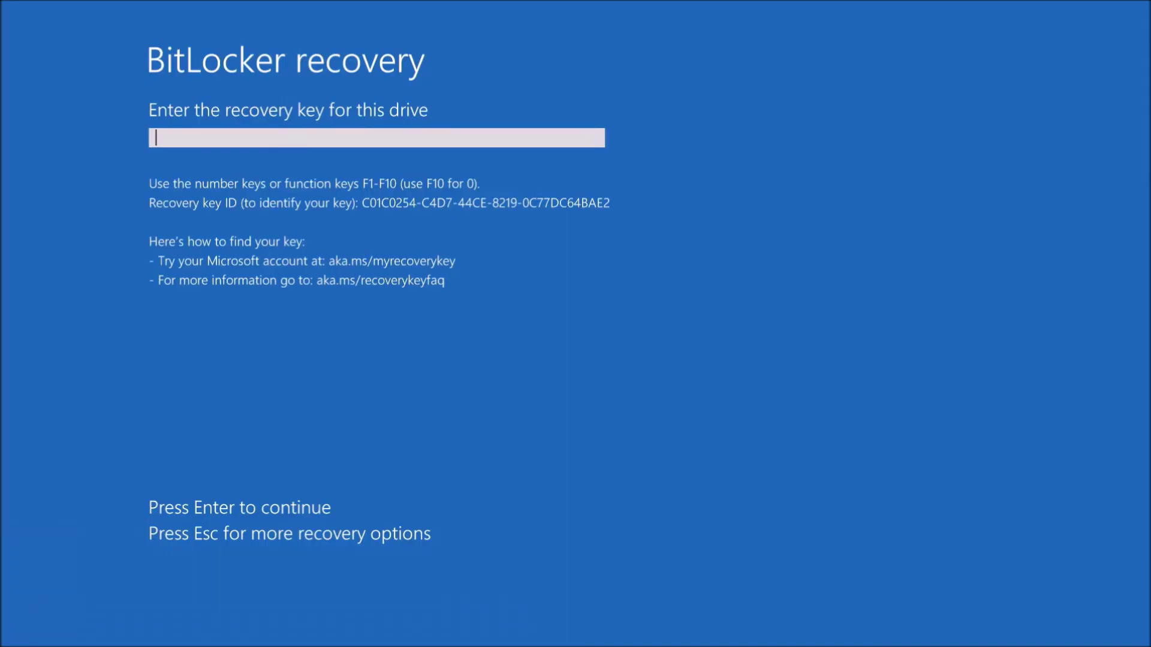
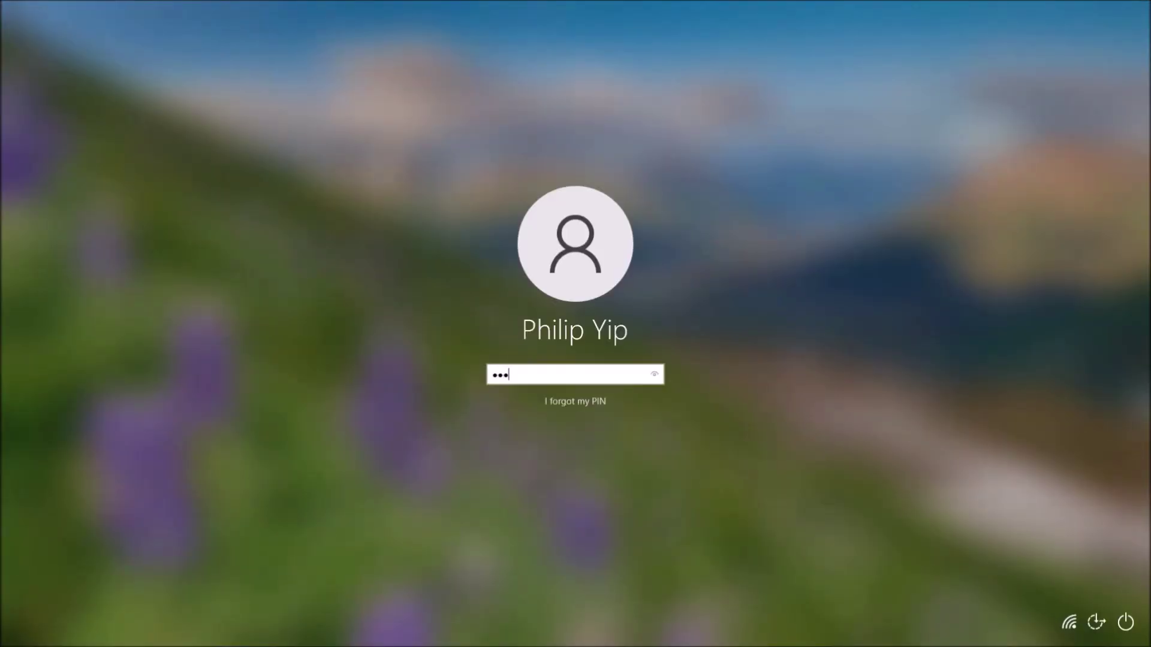
# Step: Run Get-TPM in an admin PowerShell, confirming the TPM is ready and owned, then close it
pyautogui.rightClick(10, 637)
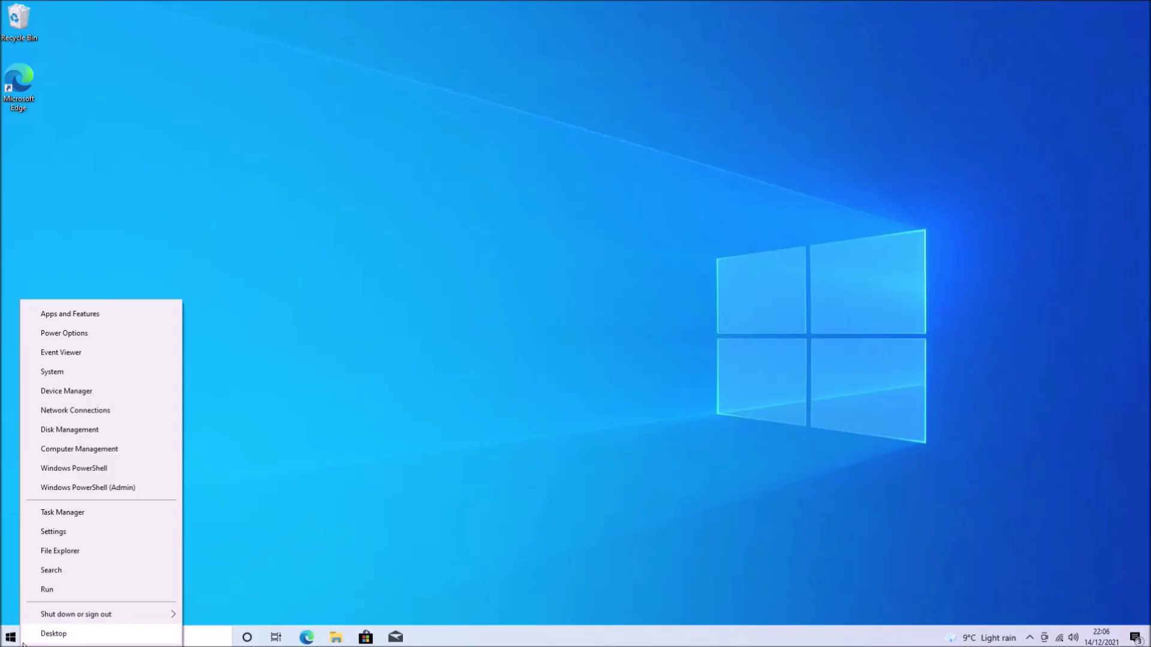
pyautogui.click(127, 488)
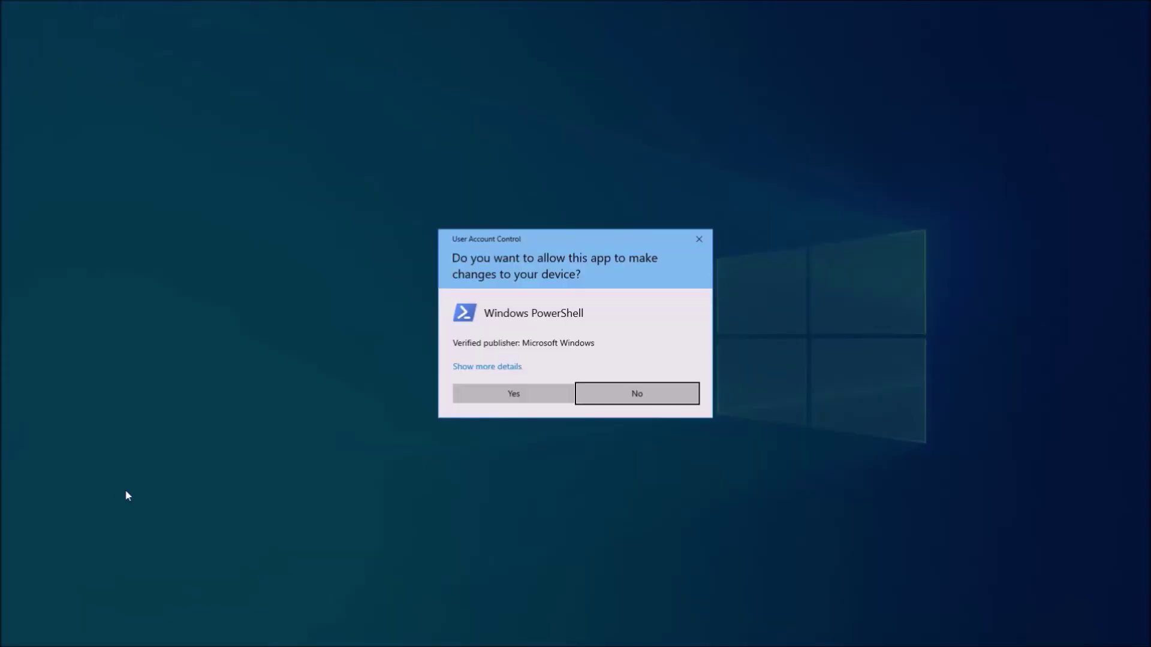
pyautogui.press('Left')
pyautogui.press('Return')
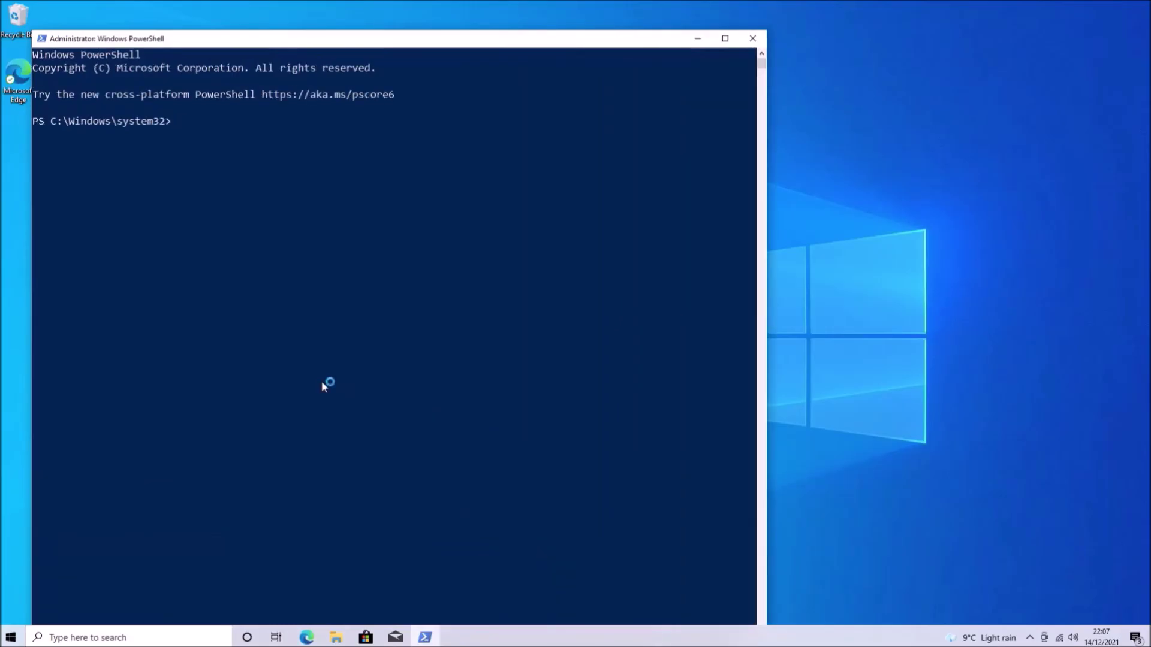
pyautogui.write('Get-TPM')
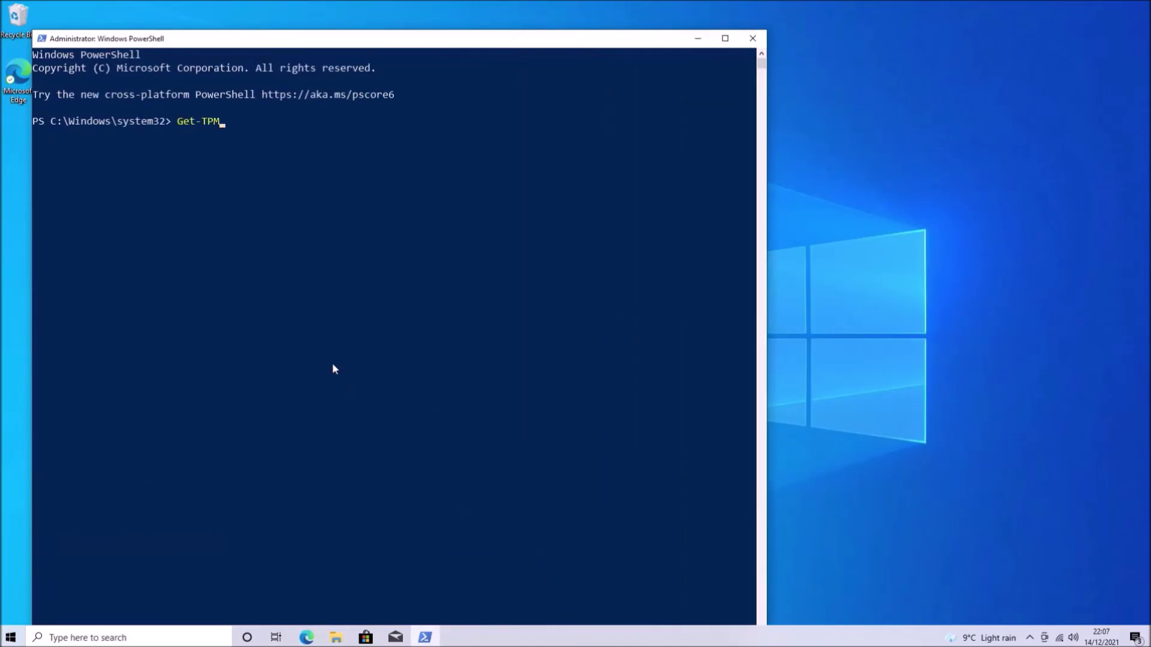
pyautogui.press('Return')
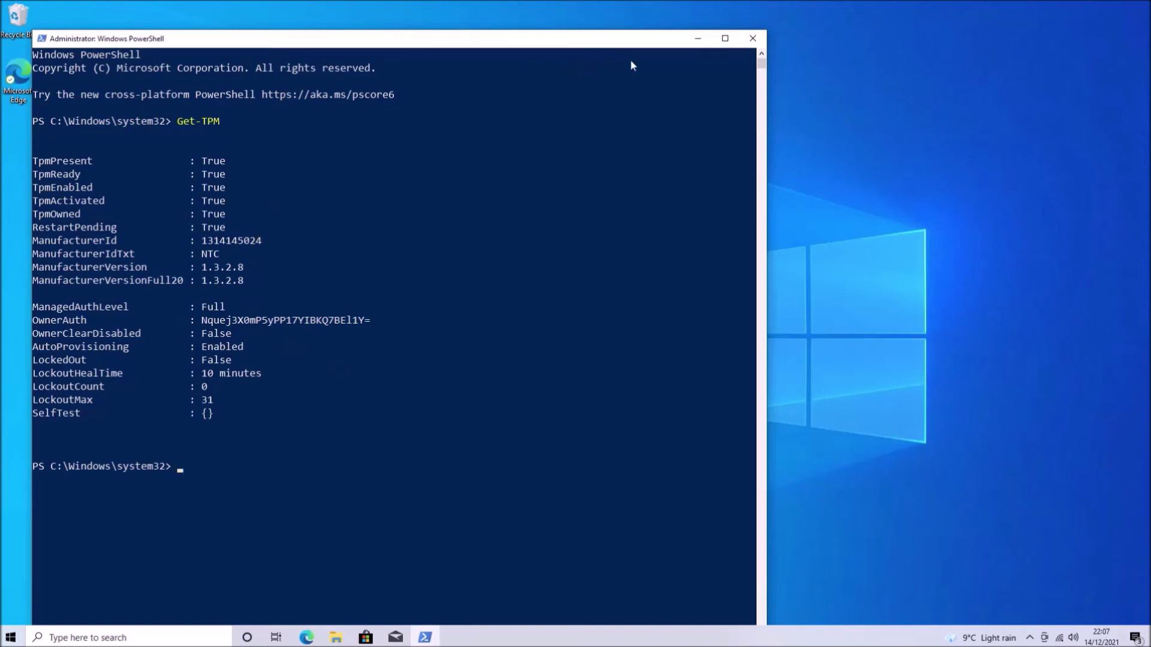
pyautogui.click(752, 37)
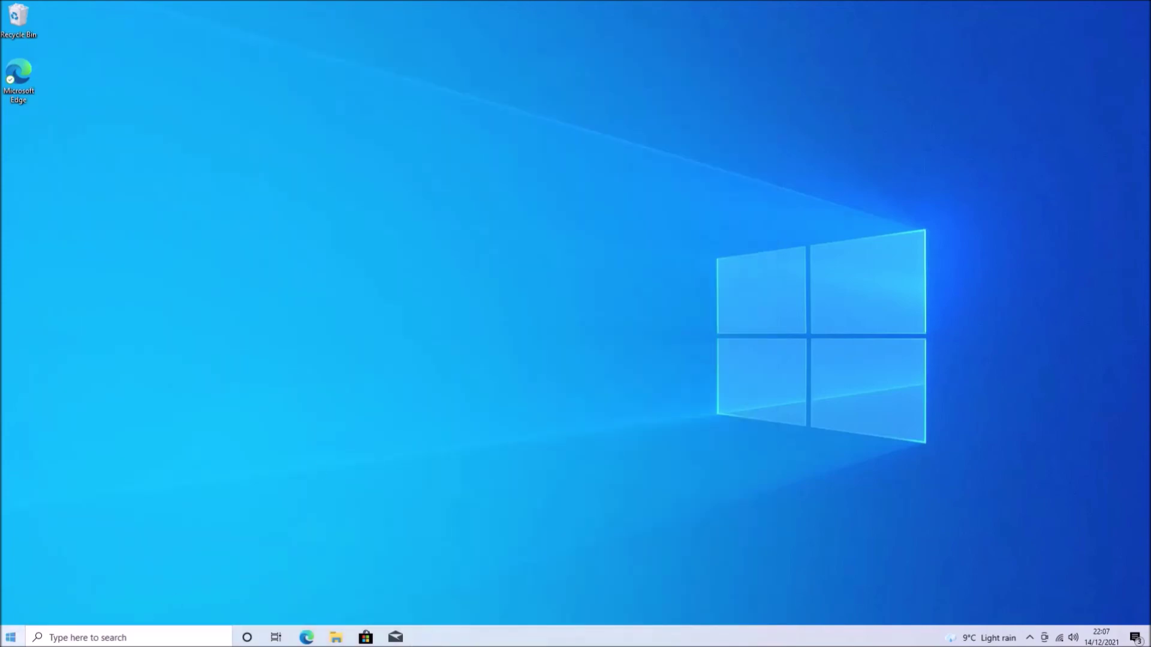
# Step: Restart the computer from the Win+X shutdown options
pyautogui.press('super+x')
pyautogui.moveTo(69, 611)
pyautogui.click(174, 606)
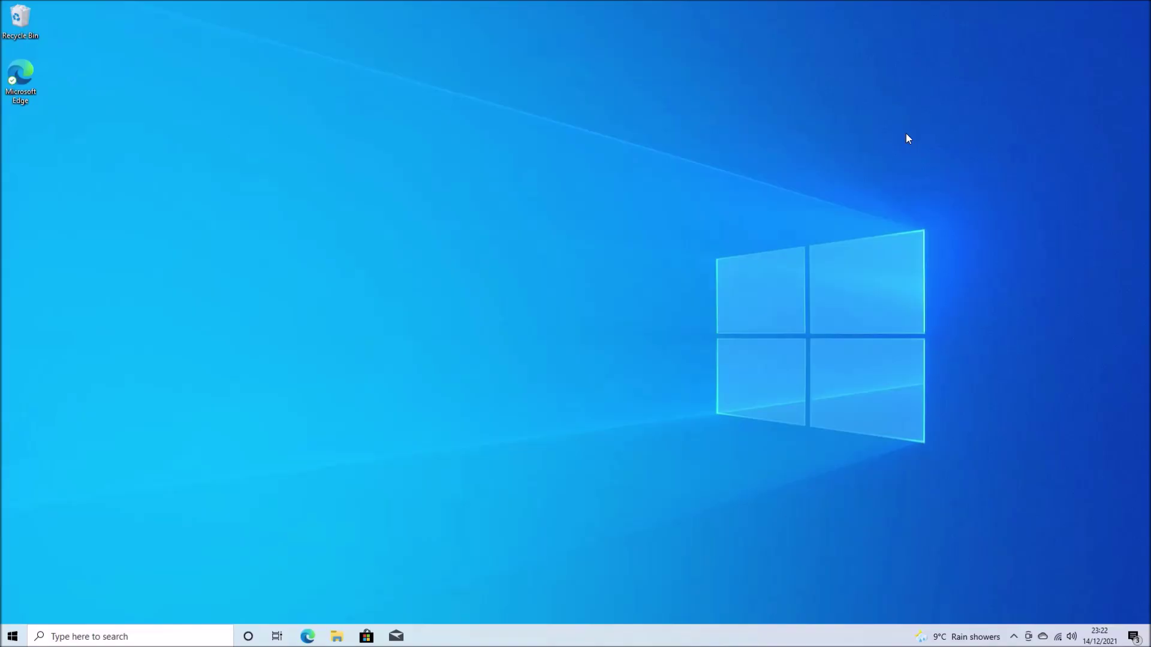
pyautogui.press('super+e')
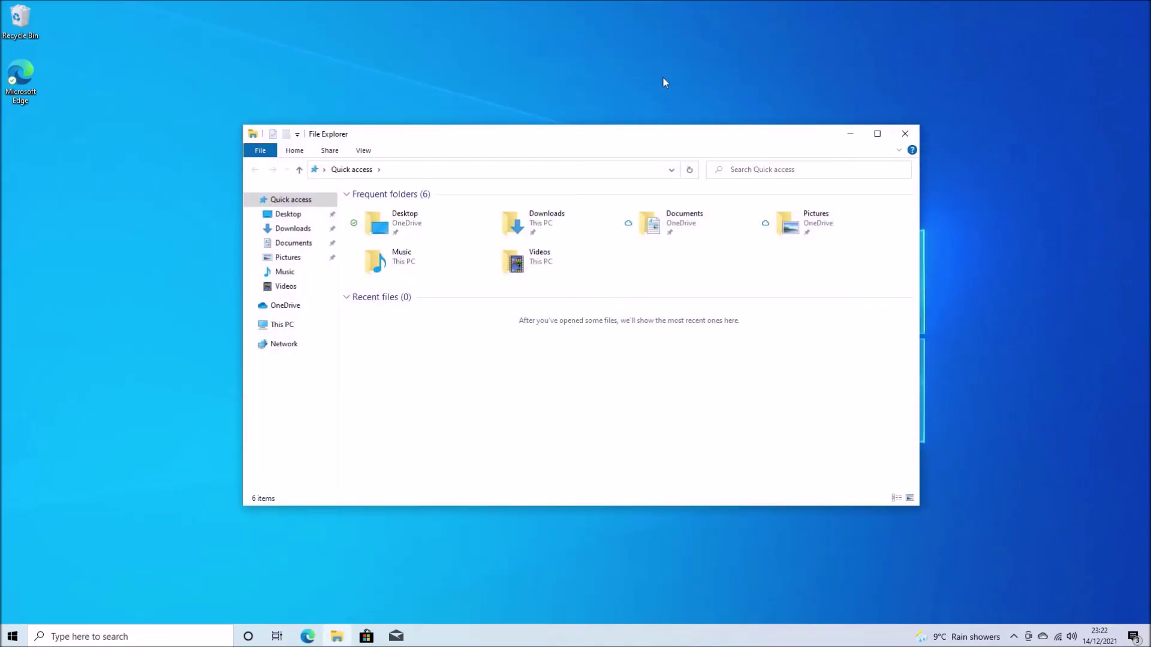
# Step: Select the DellTpm2.0_Fw1.3.2.8_V3_64 file on ESD-USB (D:), then restart into the Dell boot menu
pyautogui.click(301, 325)
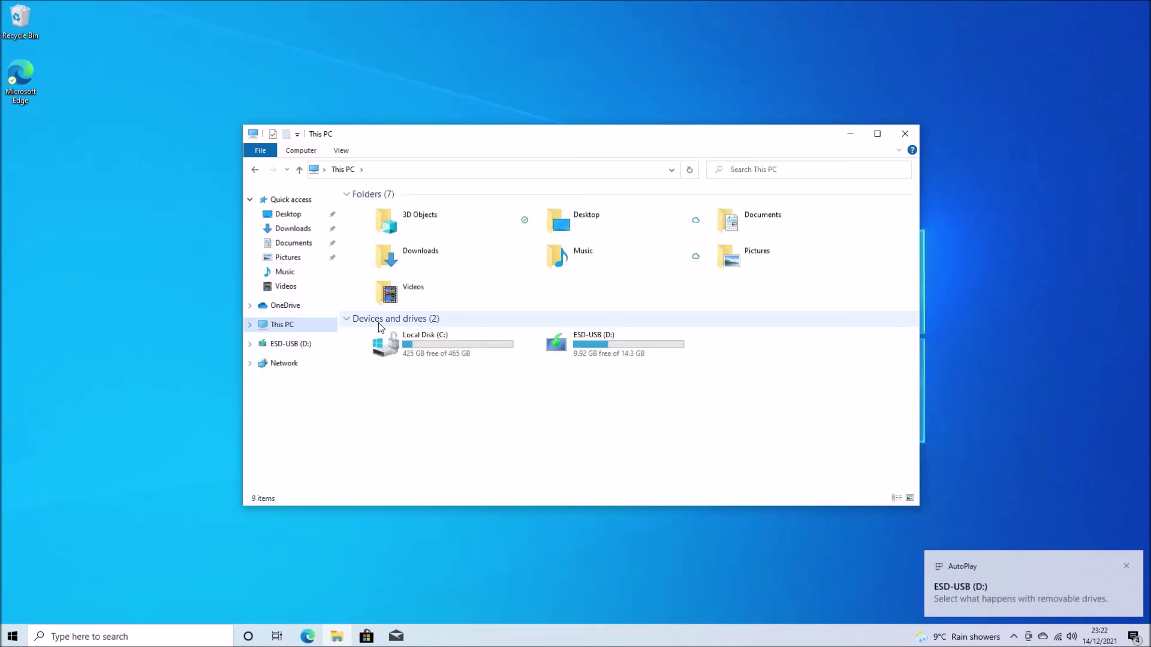
pyautogui.doubleClick(561, 343)
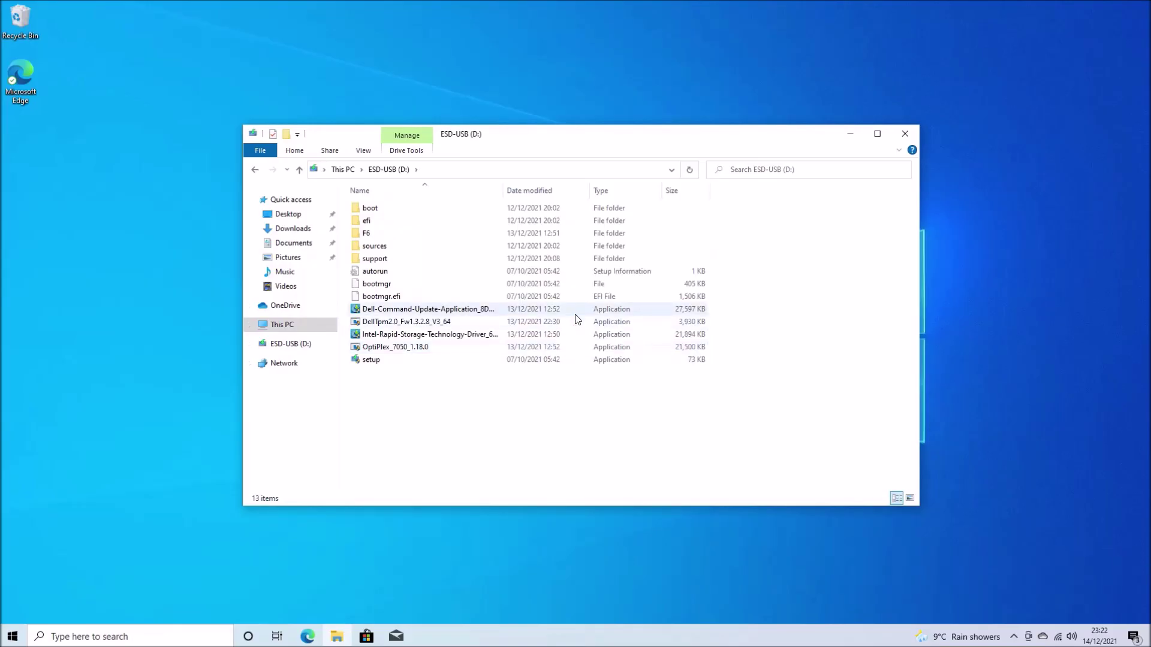
pyautogui.click(574, 322)
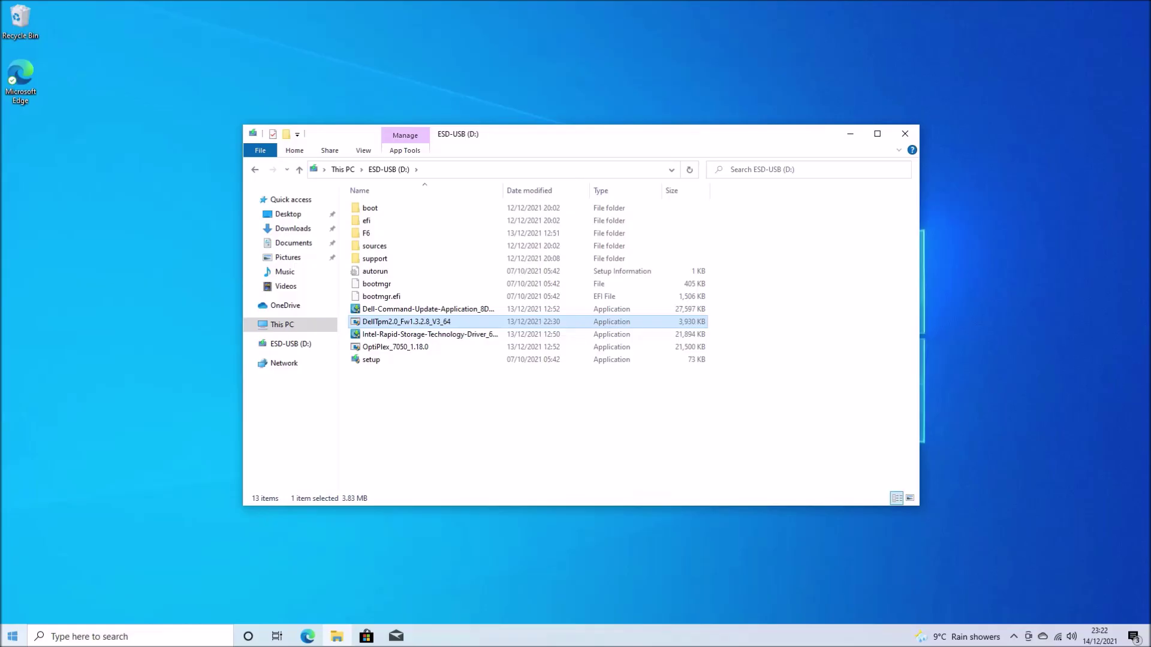
pyautogui.rightClick(13, 636)
pyautogui.moveTo(128, 609)
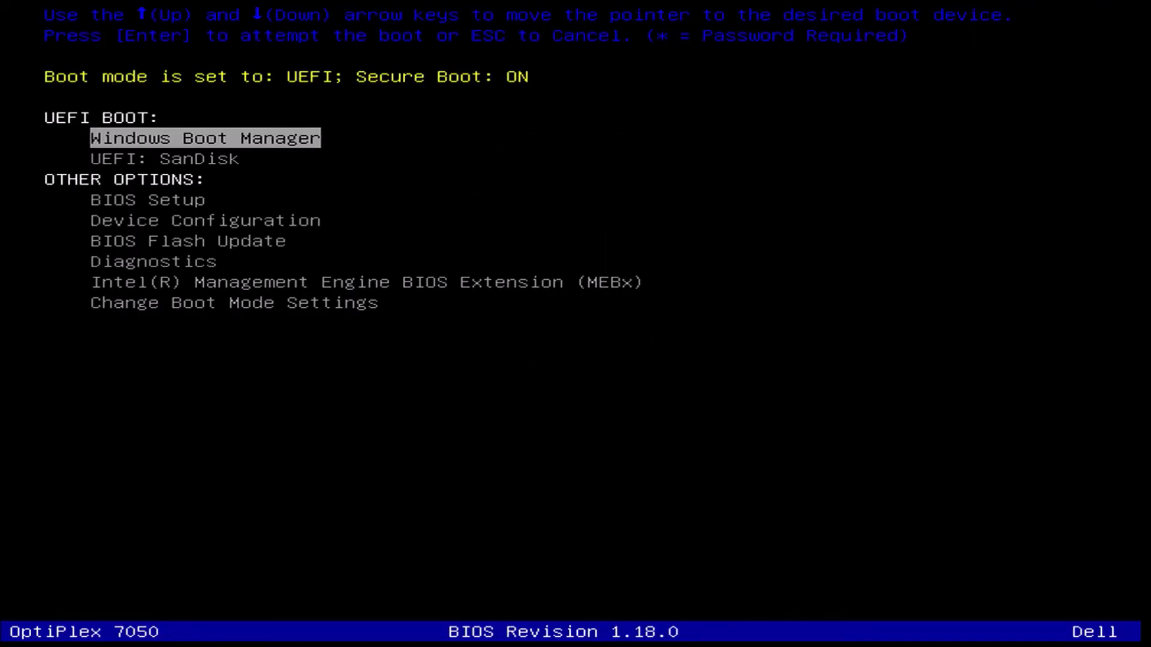
# Step: In BIOS Flash Update, load the DellTpm2.0 file (rejected as invalid), then select OptiPlex_7050_1.18.0.exe
pyautogui.press('Down')
pyautogui.press('Down')
pyautogui.press('Down')
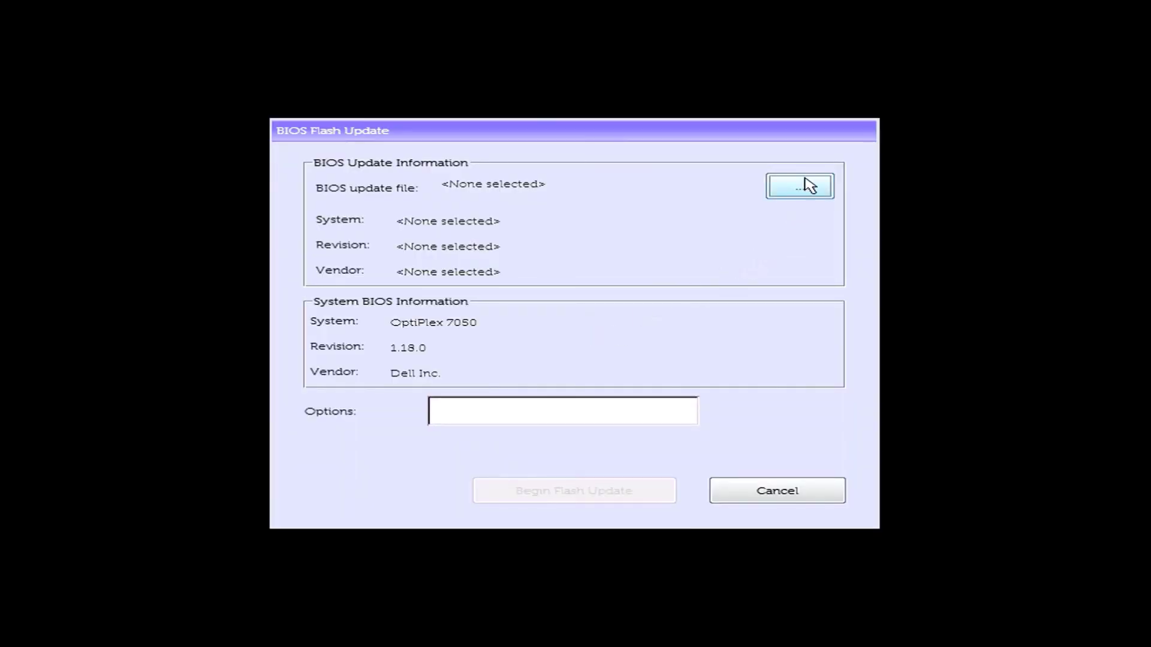
pyautogui.click(785, 191)
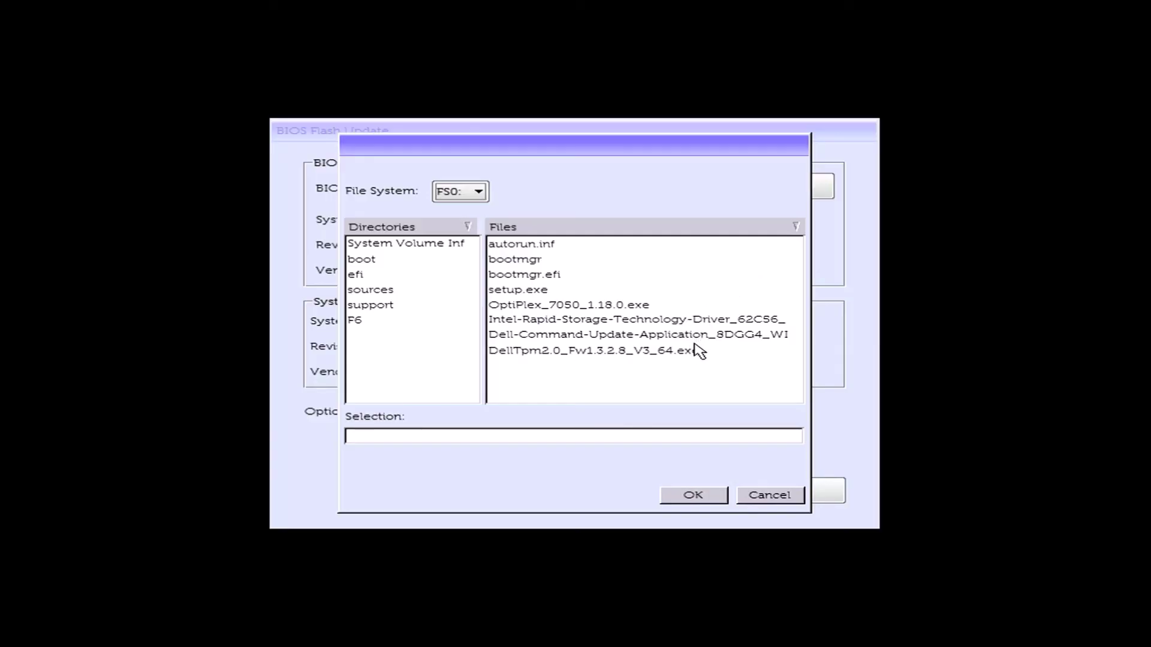
pyautogui.click(696, 350)
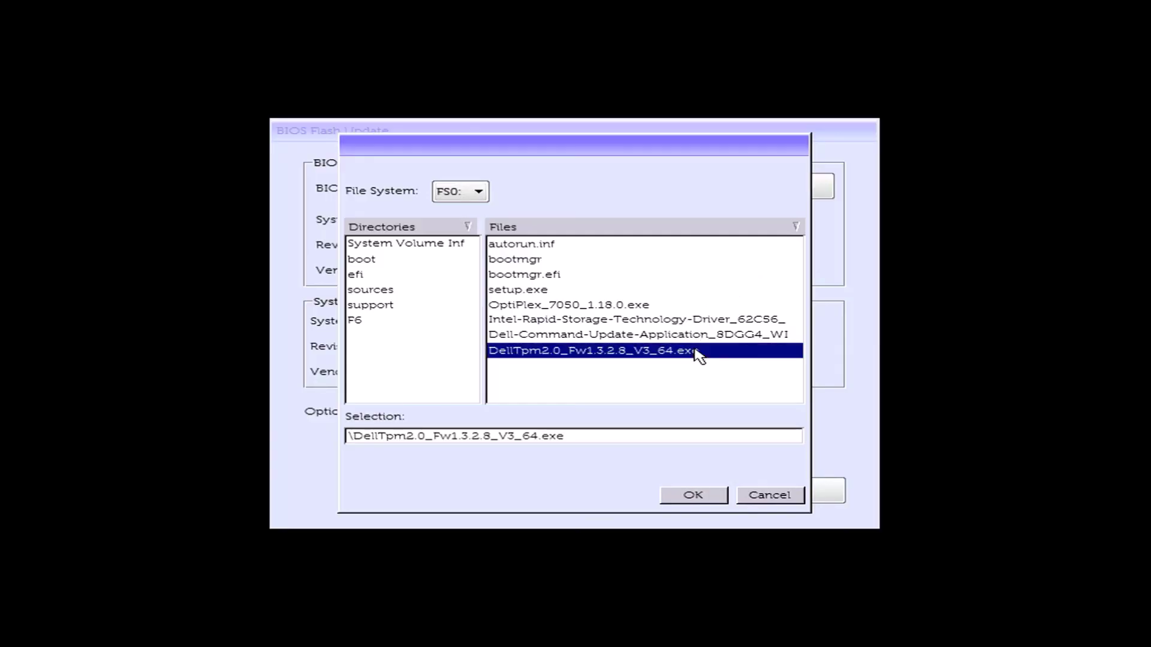
pyautogui.click(703, 498)
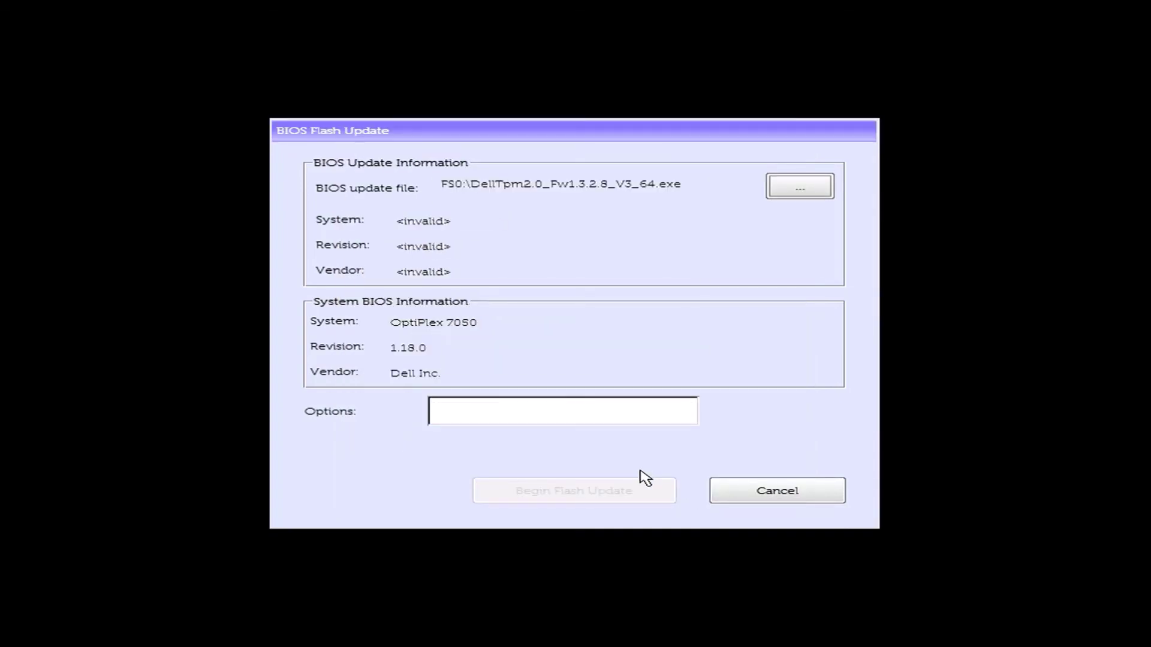
pyautogui.click(786, 188)
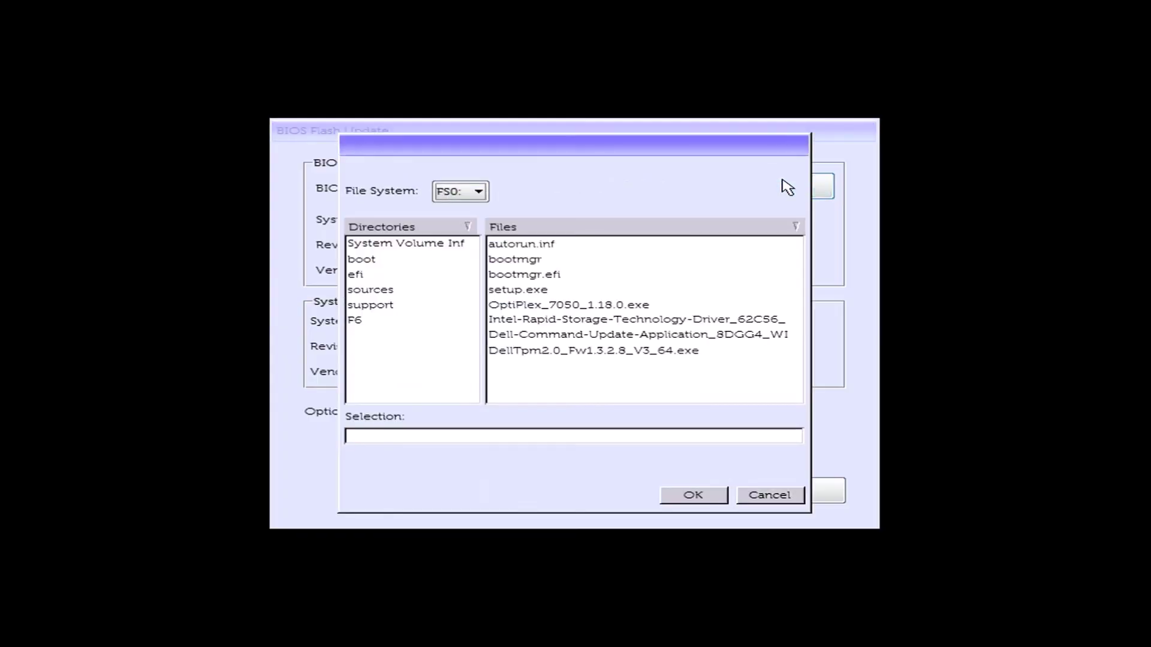
pyautogui.click(659, 308)
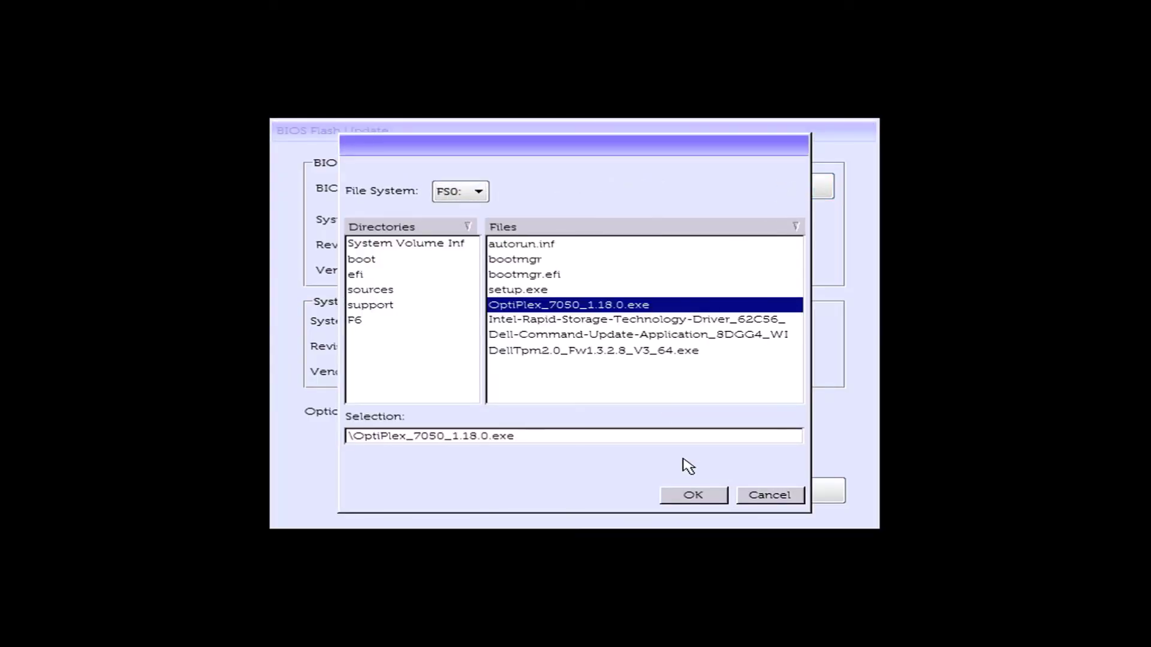